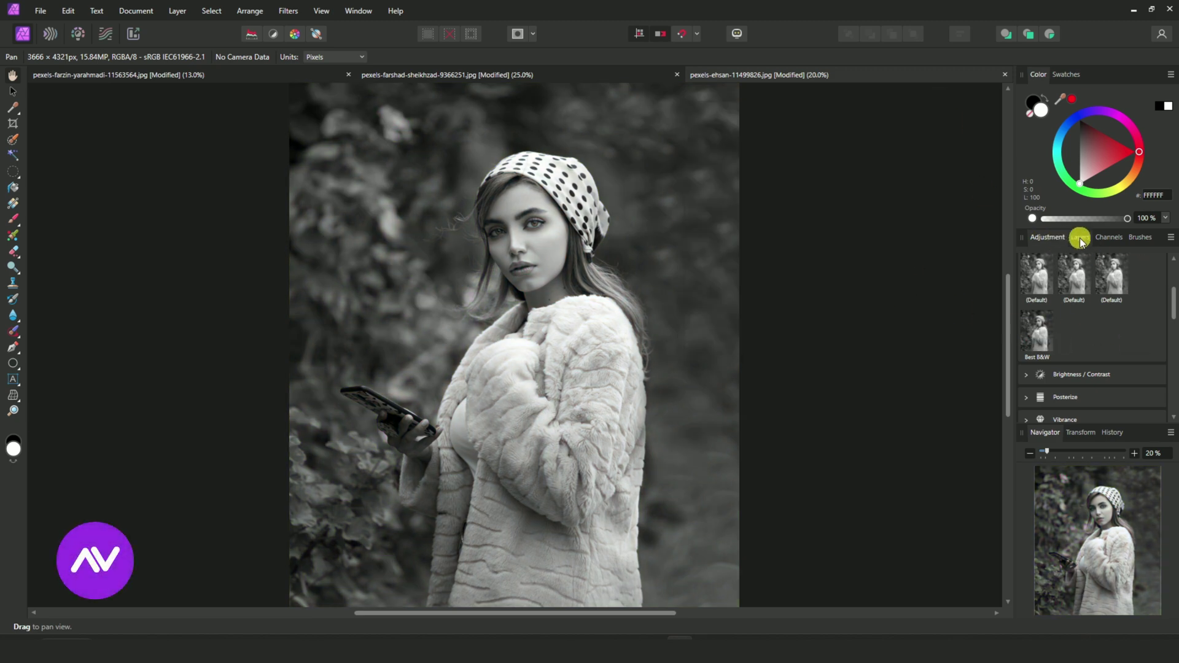
Show the Layers panel and look at the converted close-up face portrait.
{"action": "left_click", "coordinate": [1079, 237]}
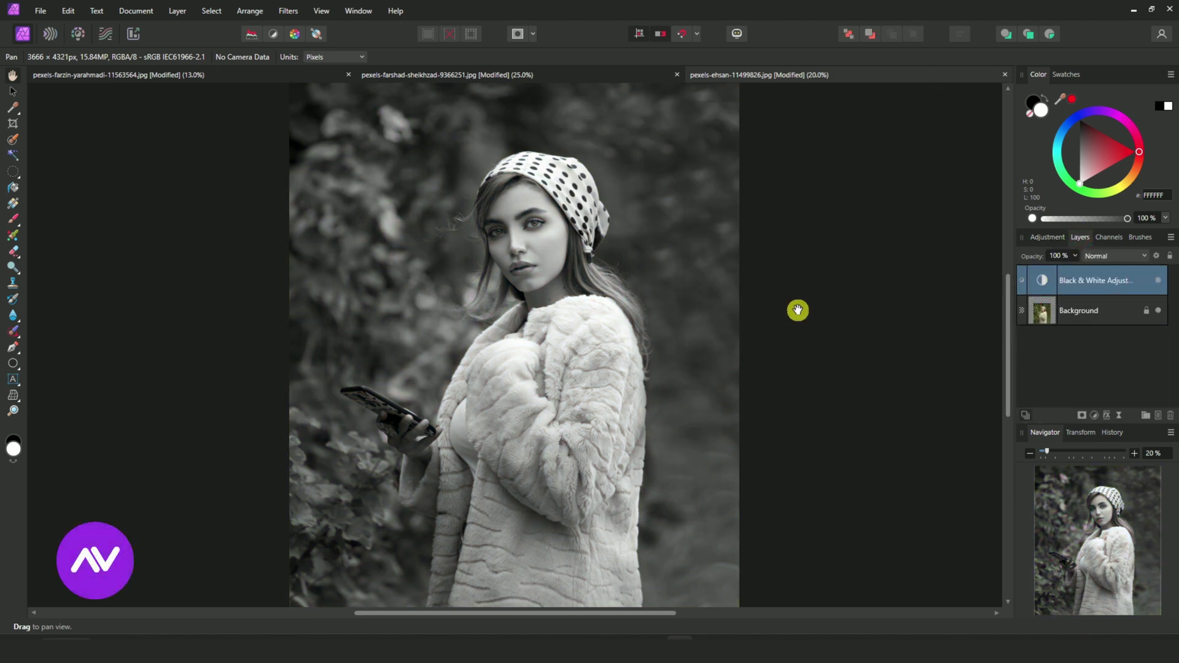
{"action": "scroll", "coordinate": [573, 105], "scroll_direction": "up", "scroll_amount": 1}
{"action": "left_click", "coordinate": [571, 74]}
{"action": "scroll", "coordinate": [839, 210], "scroll_direction": "up", "scroll_amount": 2}
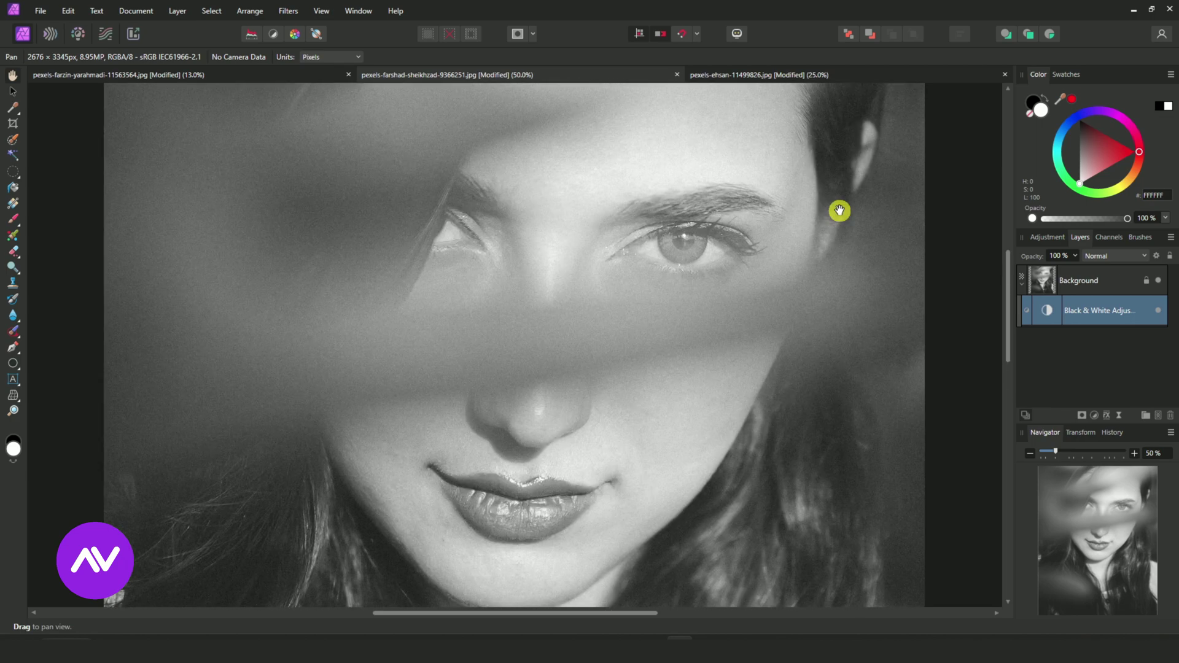
On the flower portrait, hide the AV black-and-white adjustment to reveal full colour.
{"action": "left_click", "coordinate": [163, 75]}
{"action": "scroll", "coordinate": [756, 339], "scroll_direction": "up", "scroll_amount": 1}
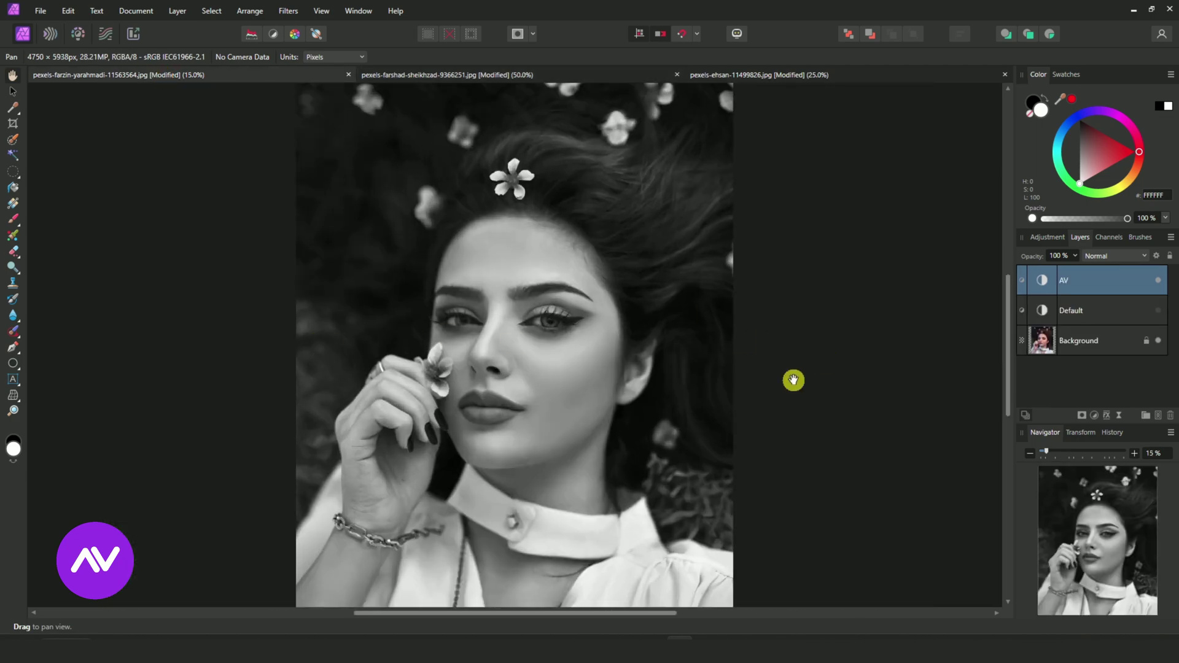
{"action": "left_click", "coordinate": [1157, 280]}
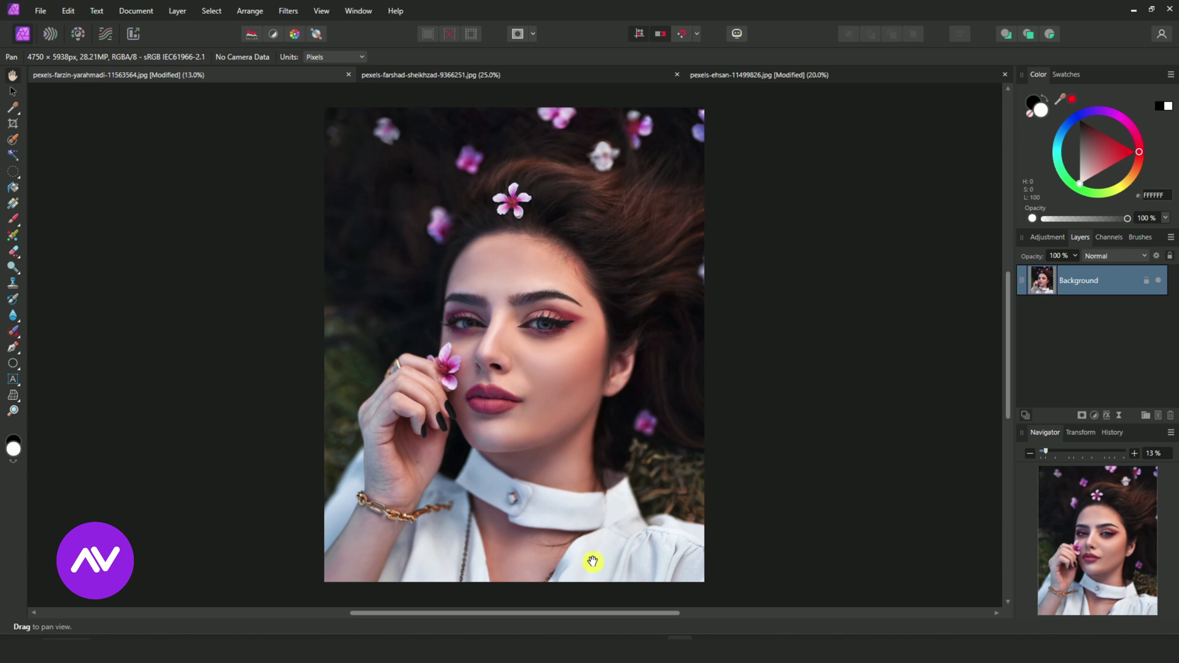
Add a Black & White adjustment to the flower portrait with default settings.
{"action": "left_click", "coordinate": [1094, 416]}
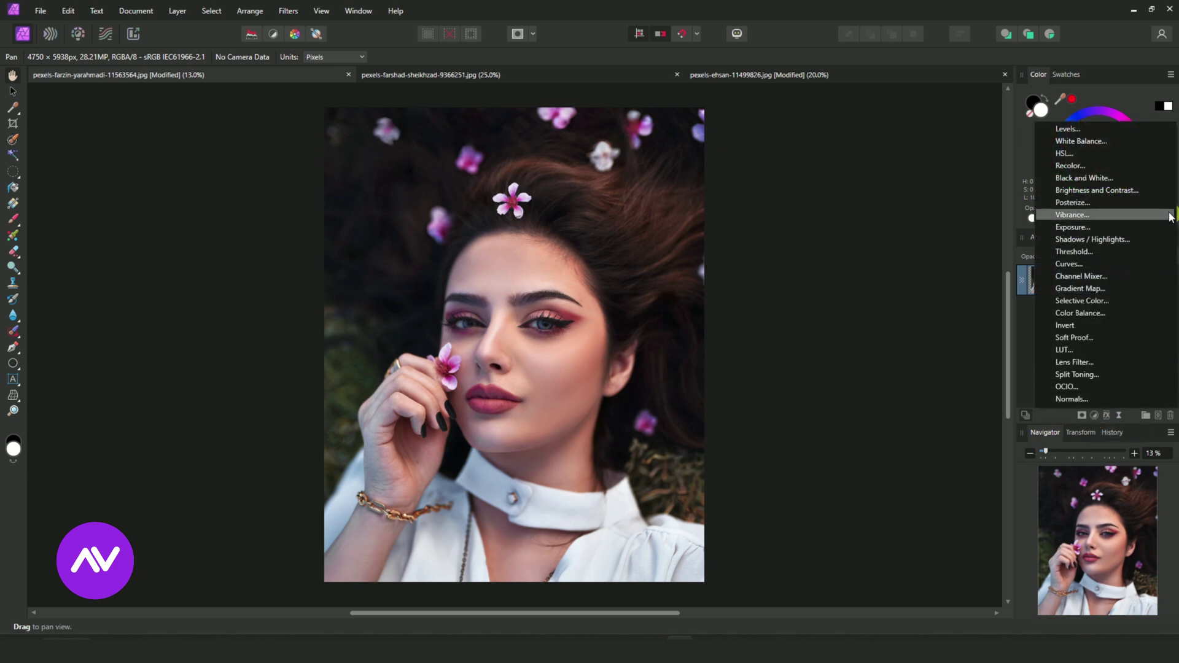
{"action": "left_click", "coordinate": [1133, 184]}
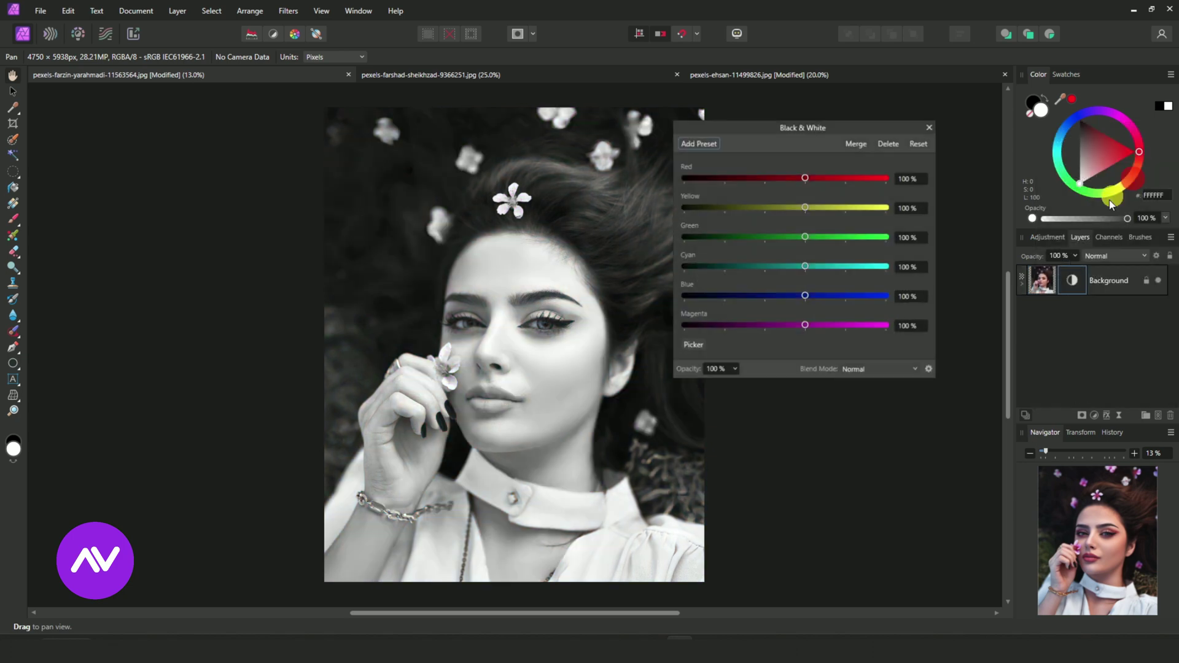
{"action": "left_click_drag", "start_coordinate": [808, 127], "coordinate": [170, 121]}
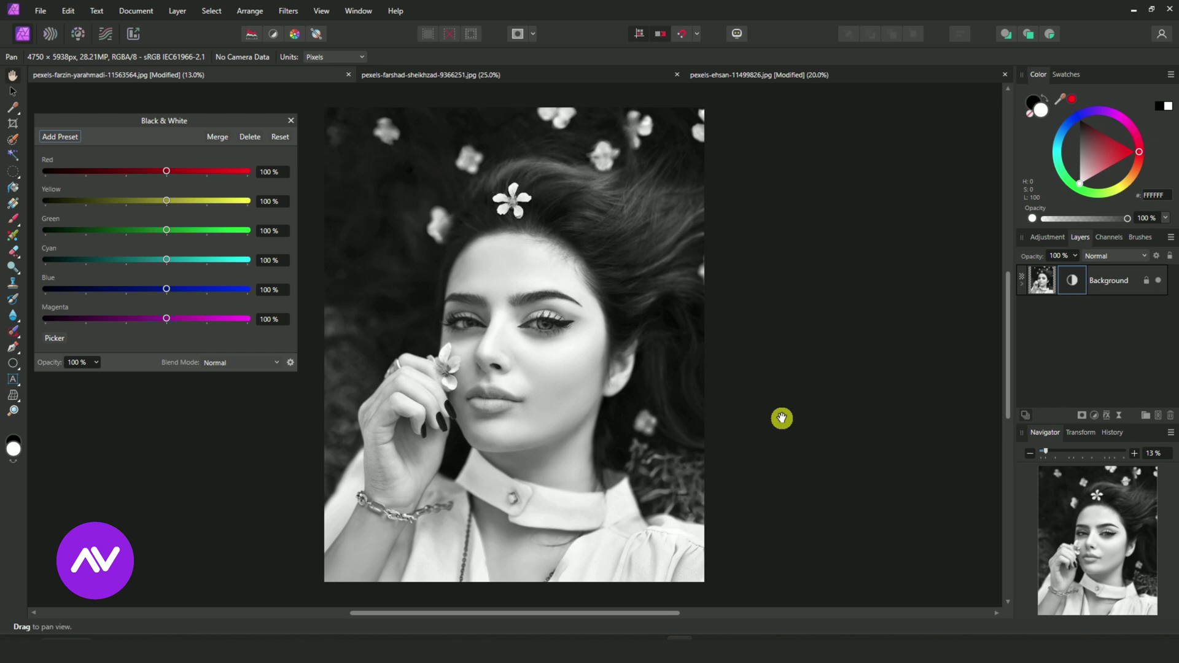
{"action": "left_click", "coordinate": [291, 120]}
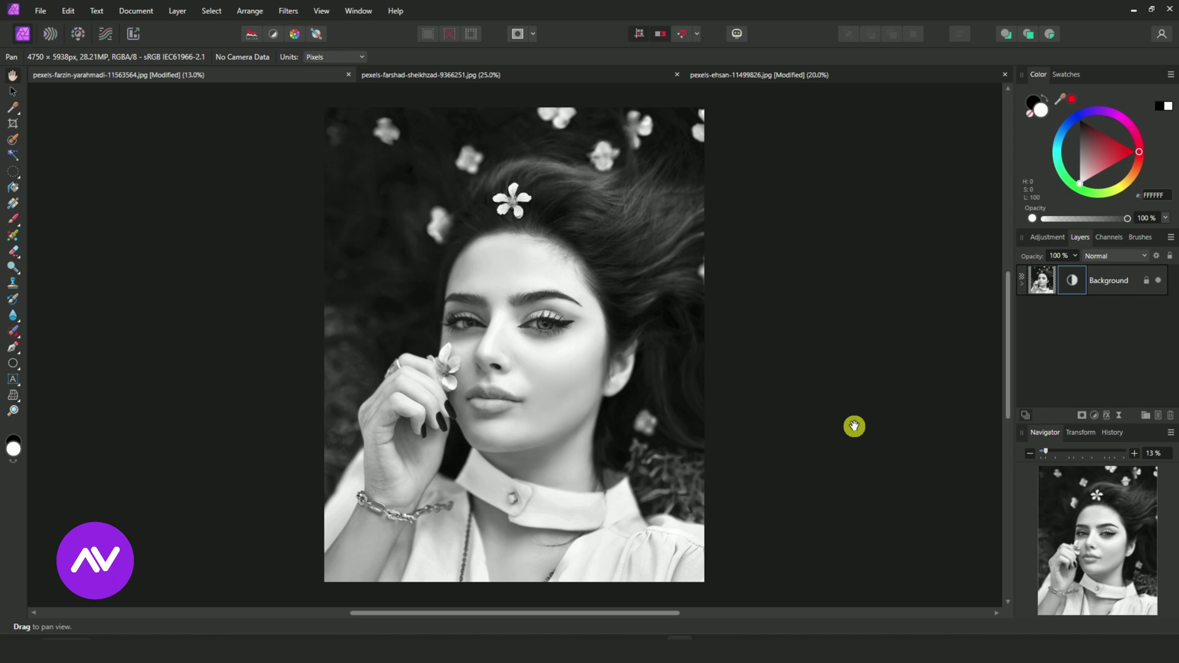
Move the Black & White adjustment above Background and toggle its visibility to compare.
{"action": "left_click", "coordinate": [1021, 282]}
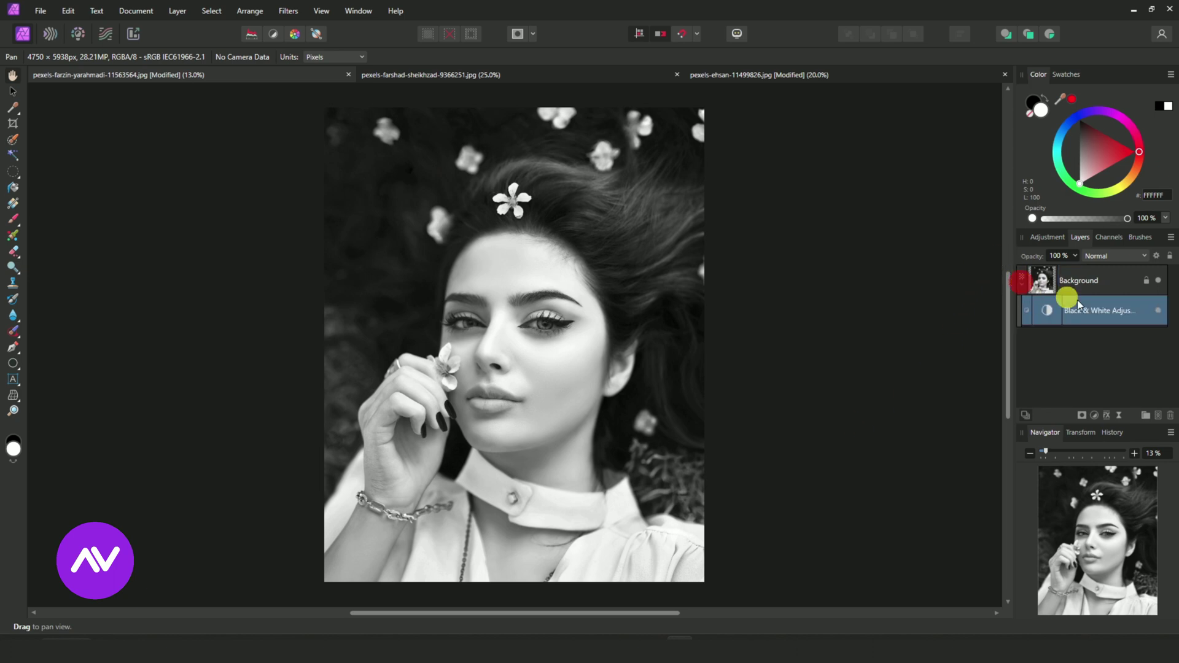
{"action": "left_click", "coordinate": [1099, 307]}
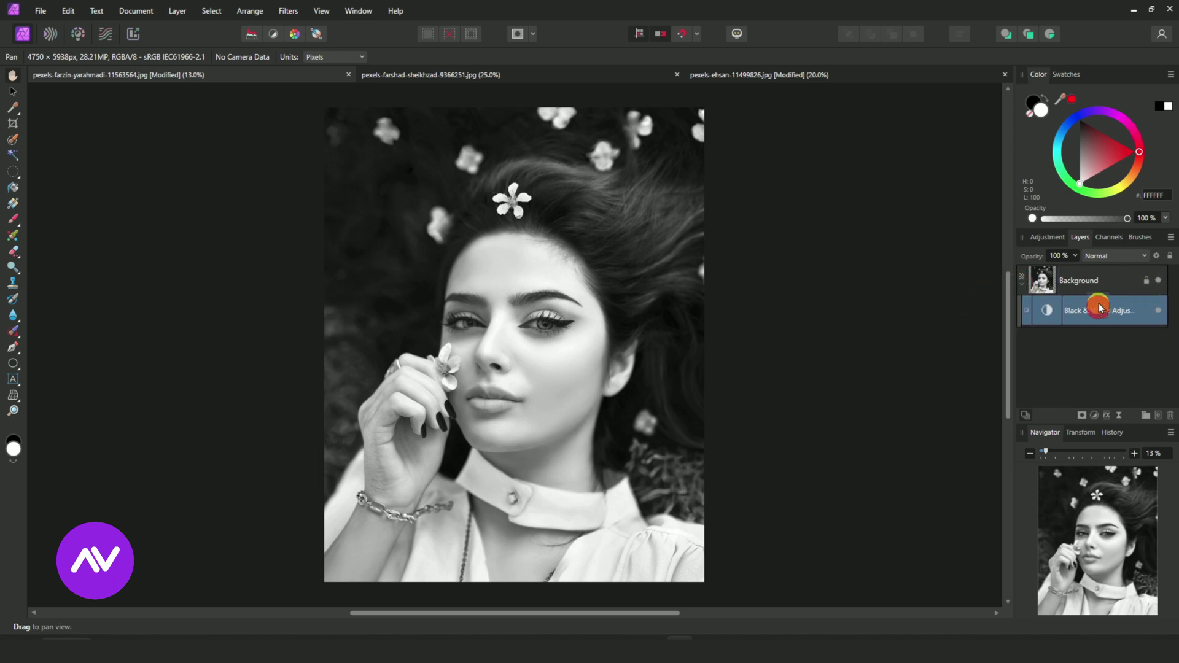
{"action": "left_click_drag", "start_coordinate": [1098, 308], "coordinate": [1099, 267]}
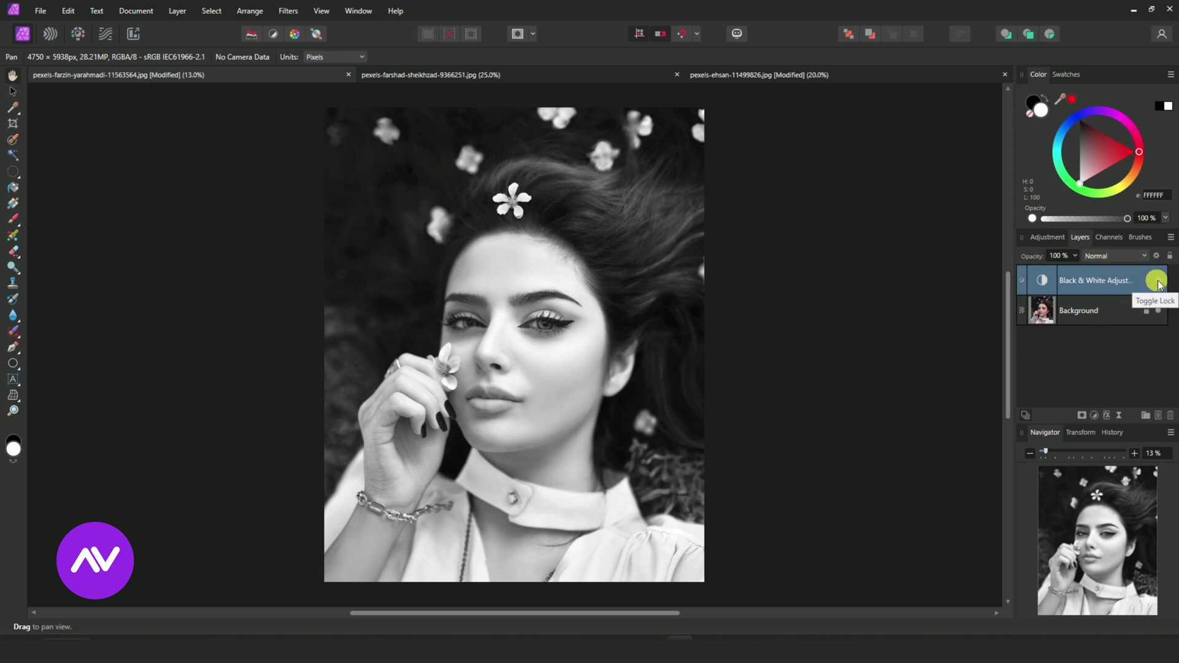
{"action": "left_click", "coordinate": [1158, 280]}
{"action": "left_click", "coordinate": [1157, 281]}
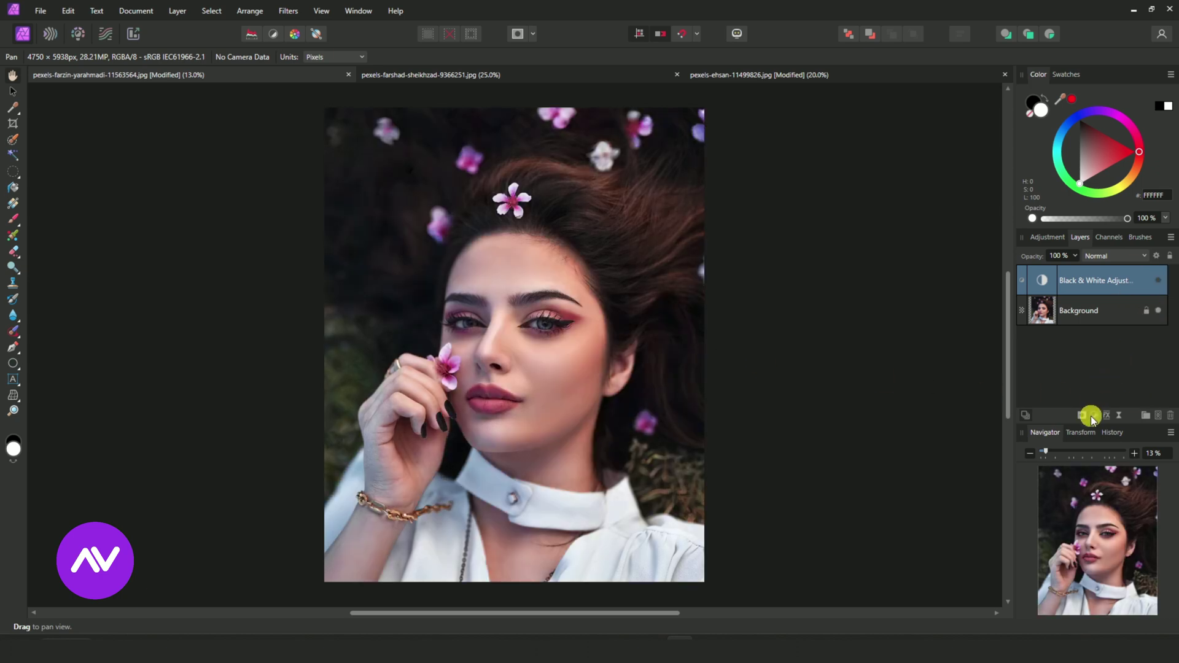
Add a second Black & White adjustment with Red at 25% and Yellow at 75%.
{"action": "left_click", "coordinate": [1092, 415]}
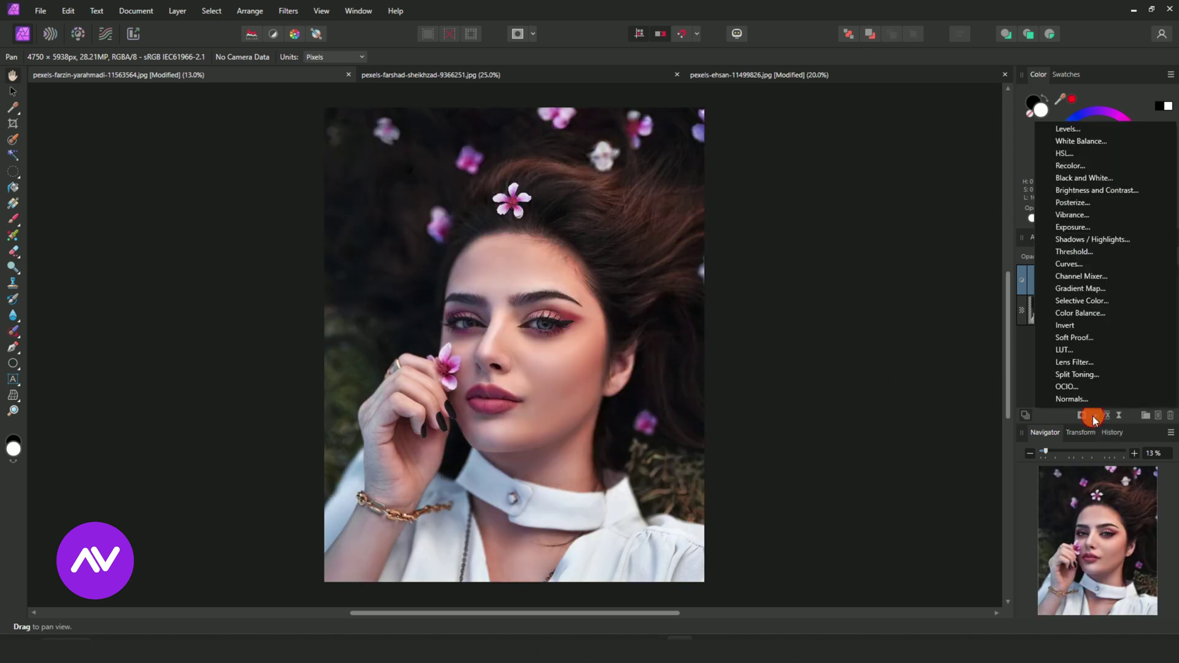
{"action": "left_click", "coordinate": [1102, 178]}
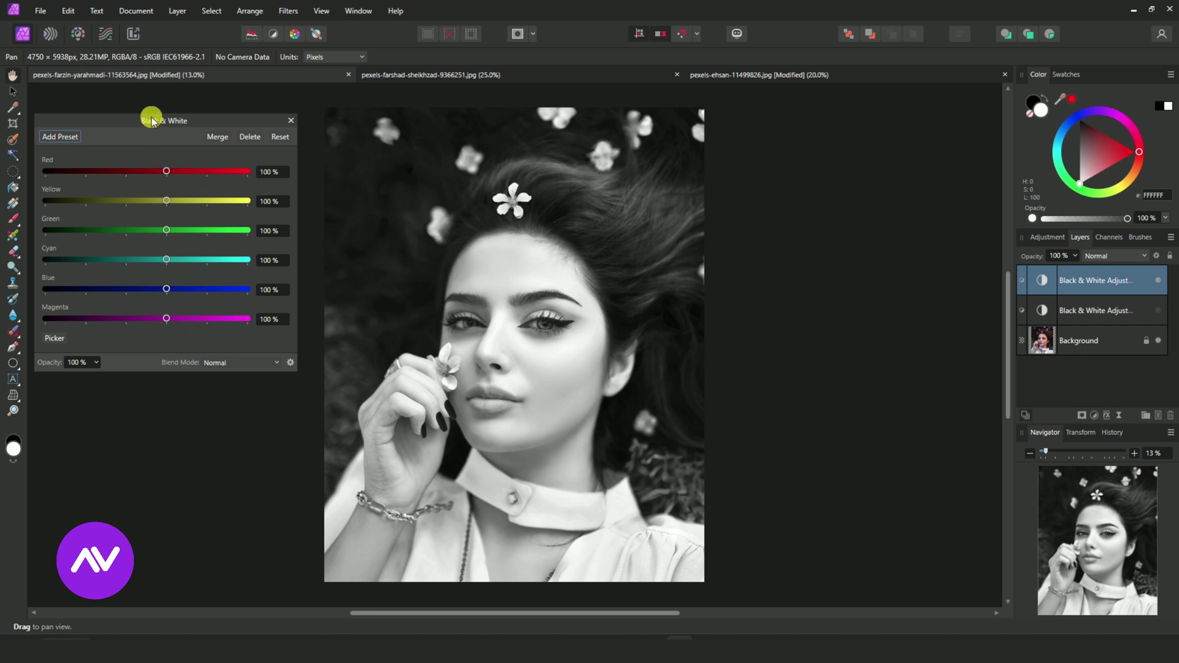
{"action": "left_click_drag", "start_coordinate": [152, 118], "coordinate": [780, 121]}
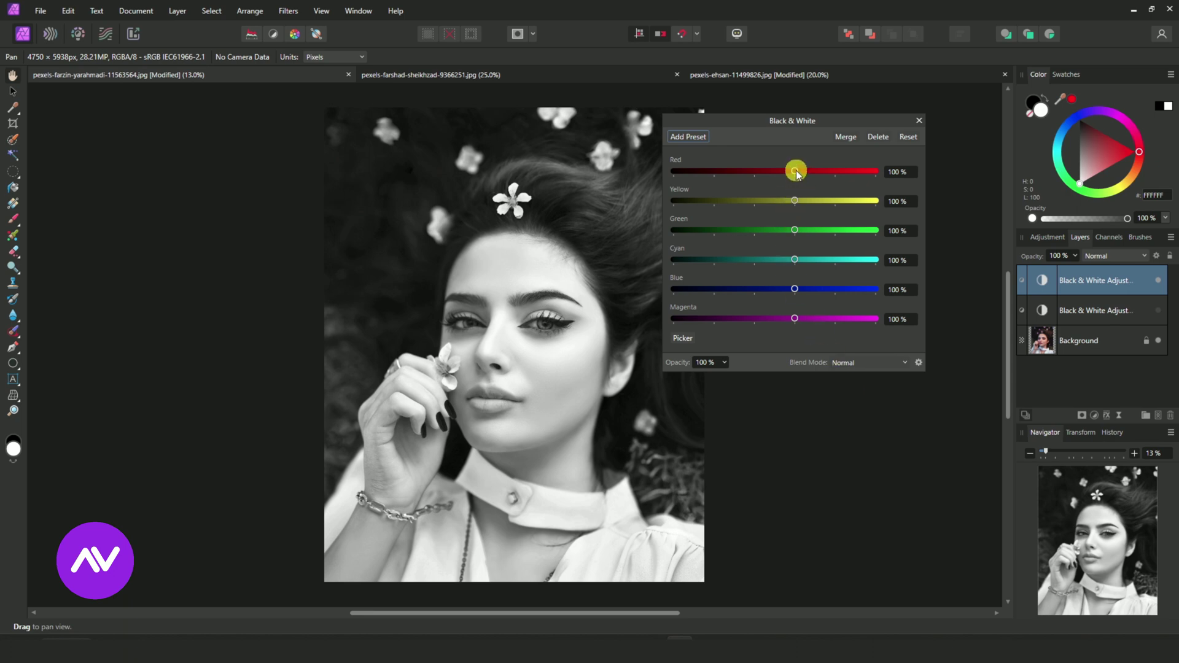
{"action": "left_click_drag", "start_coordinate": [796, 171], "coordinate": [765, 174]}
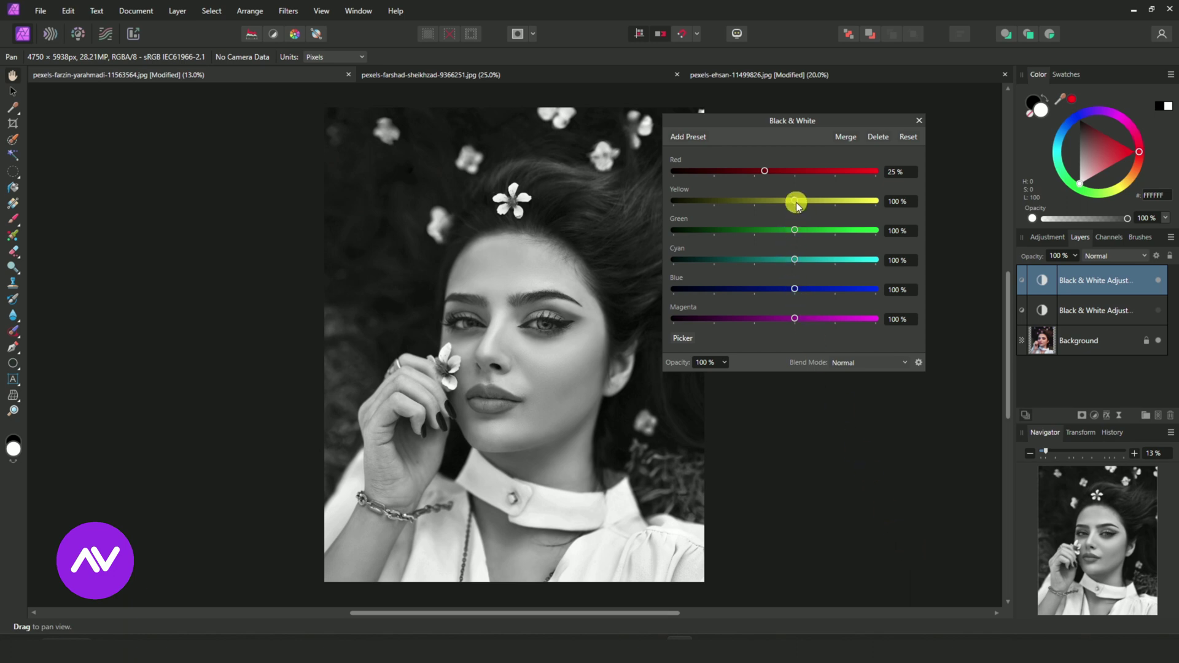
{"action": "left_click_drag", "start_coordinate": [795, 202], "coordinate": [791, 205]}
Set the Green channel of the Black & White adjustment to exactly 50%.
{"action": "left_click_drag", "start_coordinate": [794, 232], "coordinate": [782, 234]}
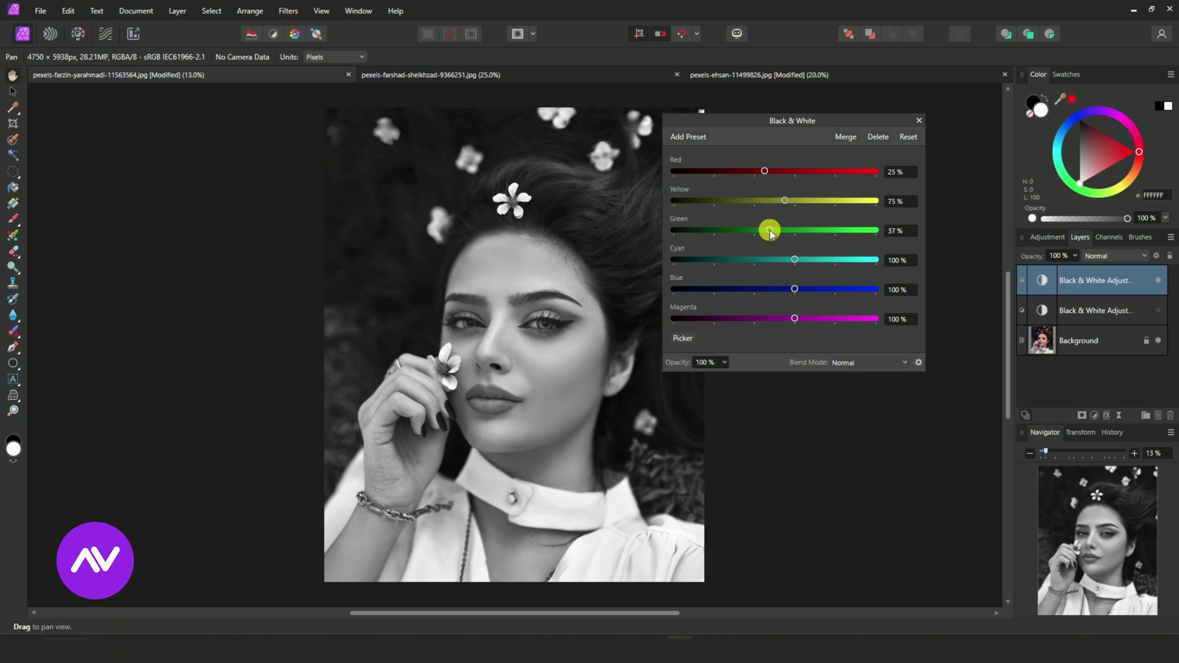
{"action": "left_click_drag", "start_coordinate": [772, 230], "coordinate": [775, 229]}
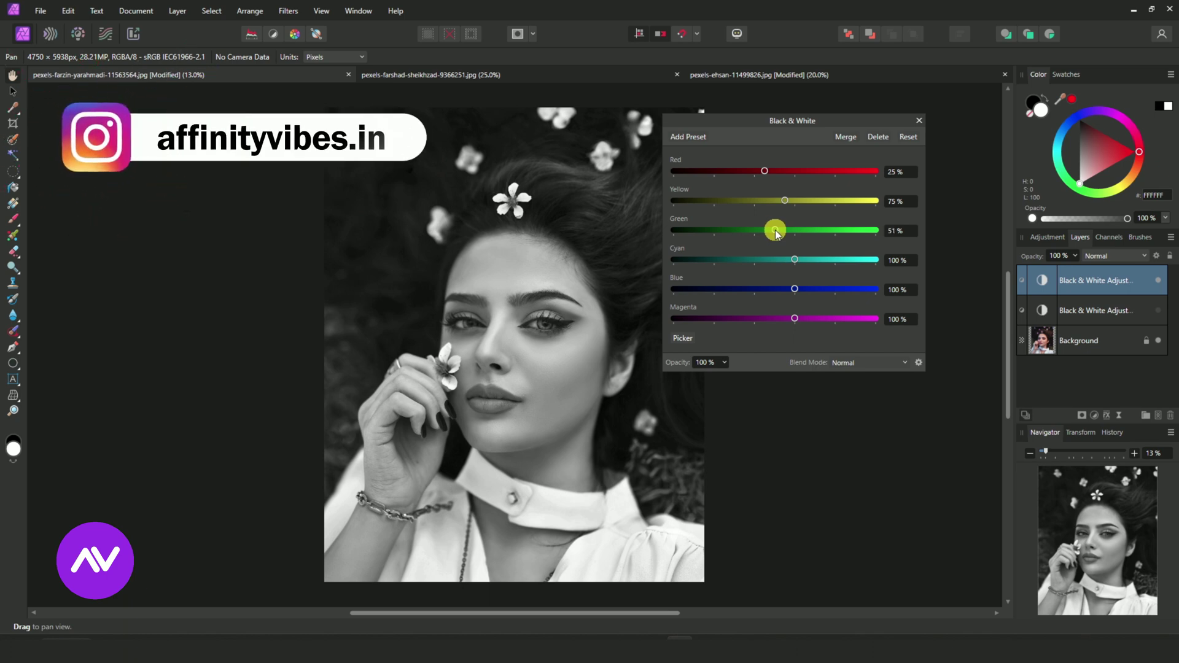
{"action": "left_click_drag", "start_coordinate": [775, 229], "coordinate": [774, 230]}
{"action": "left_click", "coordinate": [898, 231]}
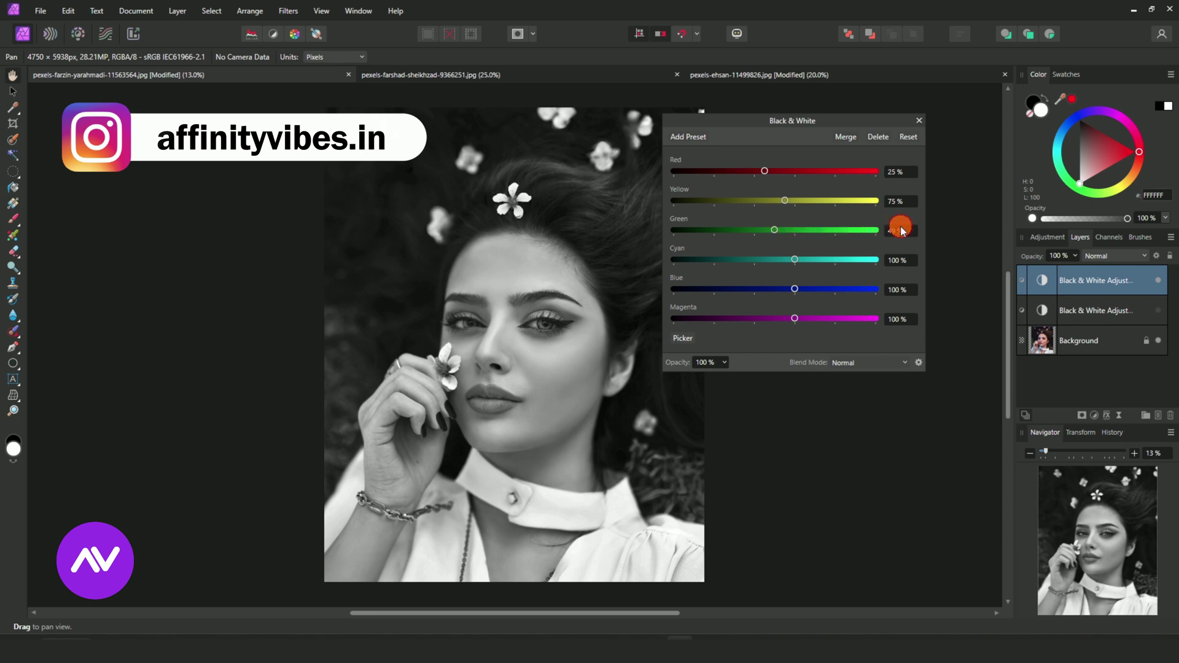
{"action": "type", "text": "5"}
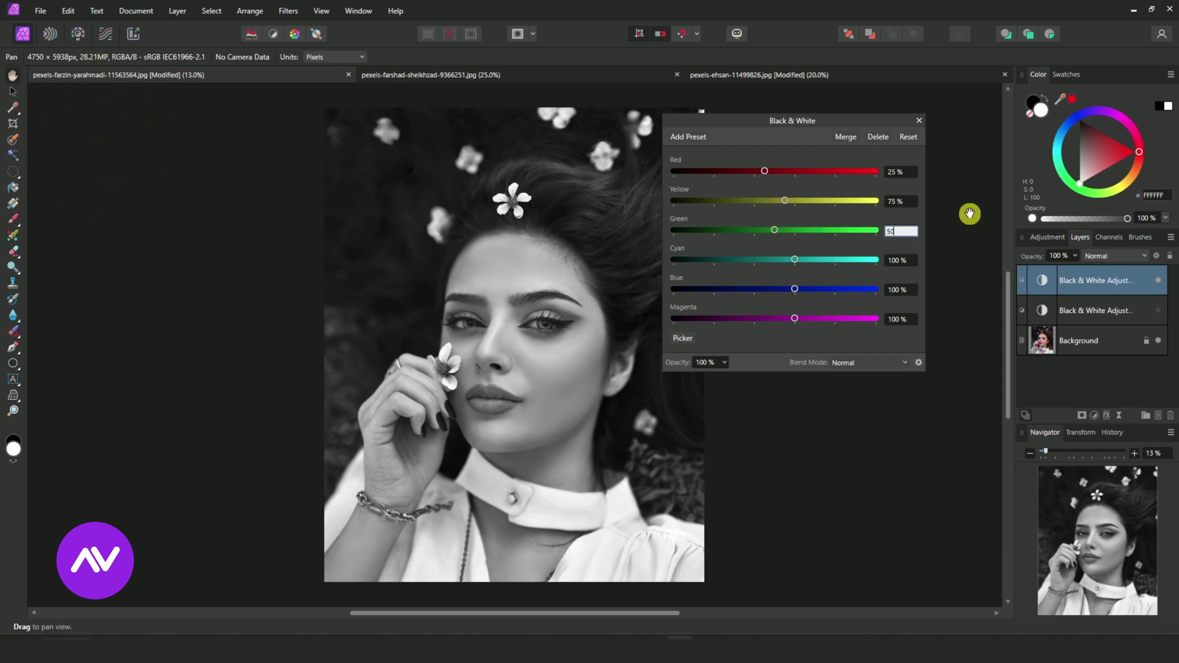
{"action": "type", "text": "0"}
{"action": "key", "text": "Return"}
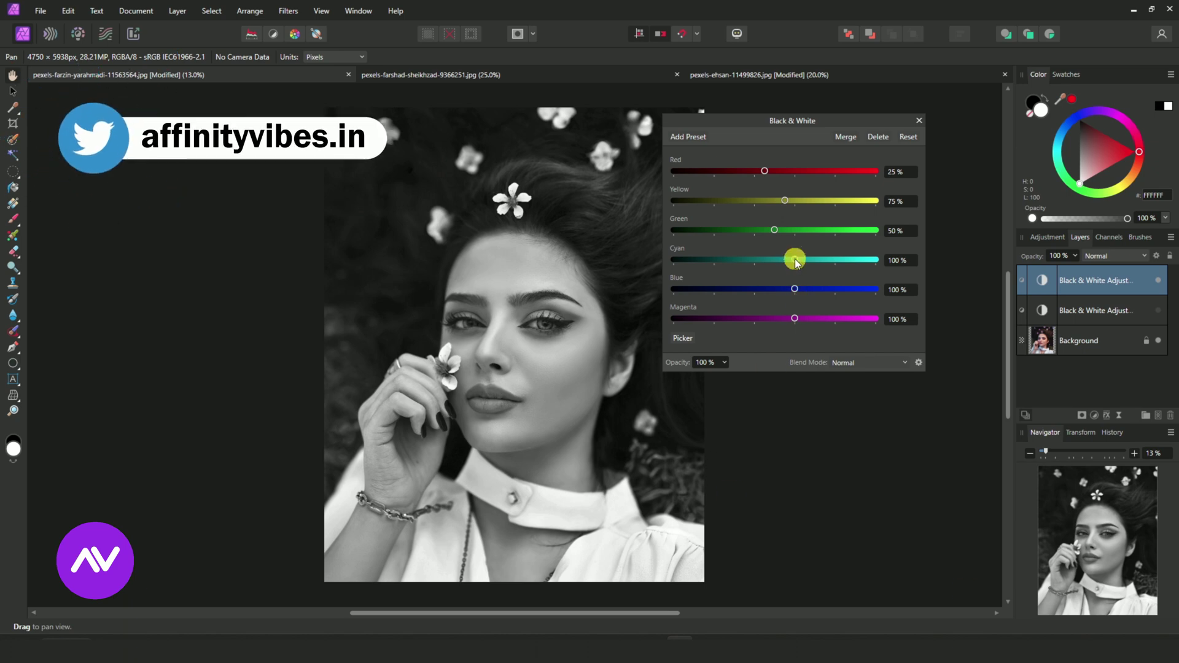
Lower the Cyan channel to 65% and the Blue channel to 20%.
{"action": "left_click_drag", "start_coordinate": [794, 259], "coordinate": [876, 263]}
{"action": "left_click", "coordinate": [901, 260]}
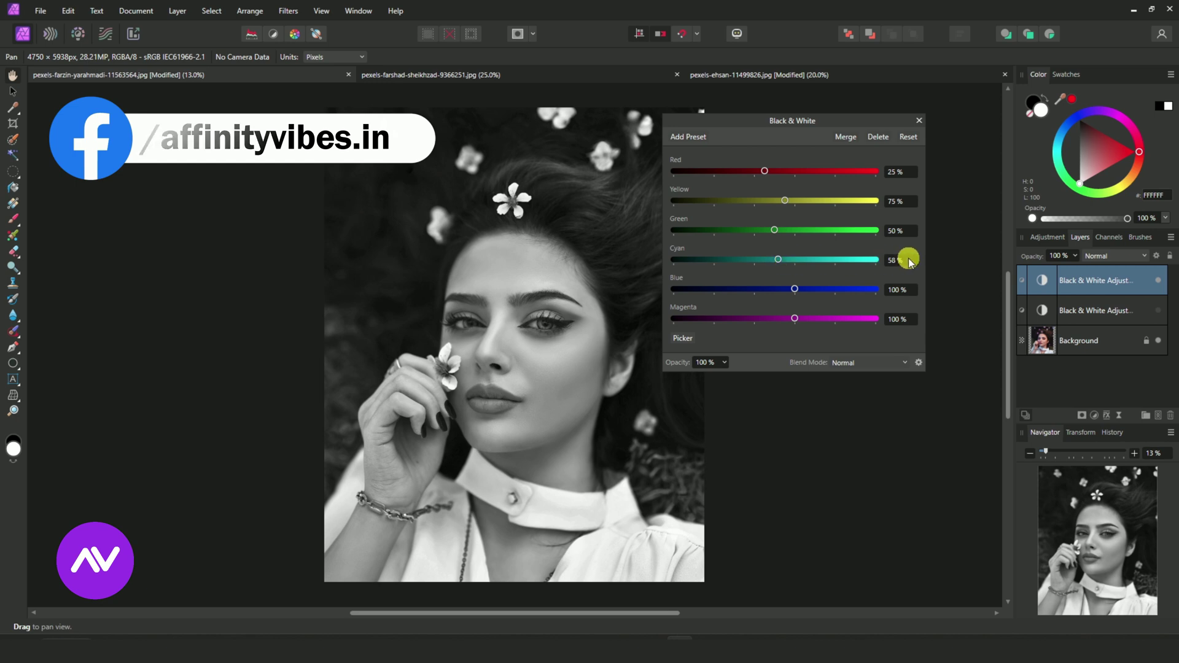
{"action": "type", "text": "65"}
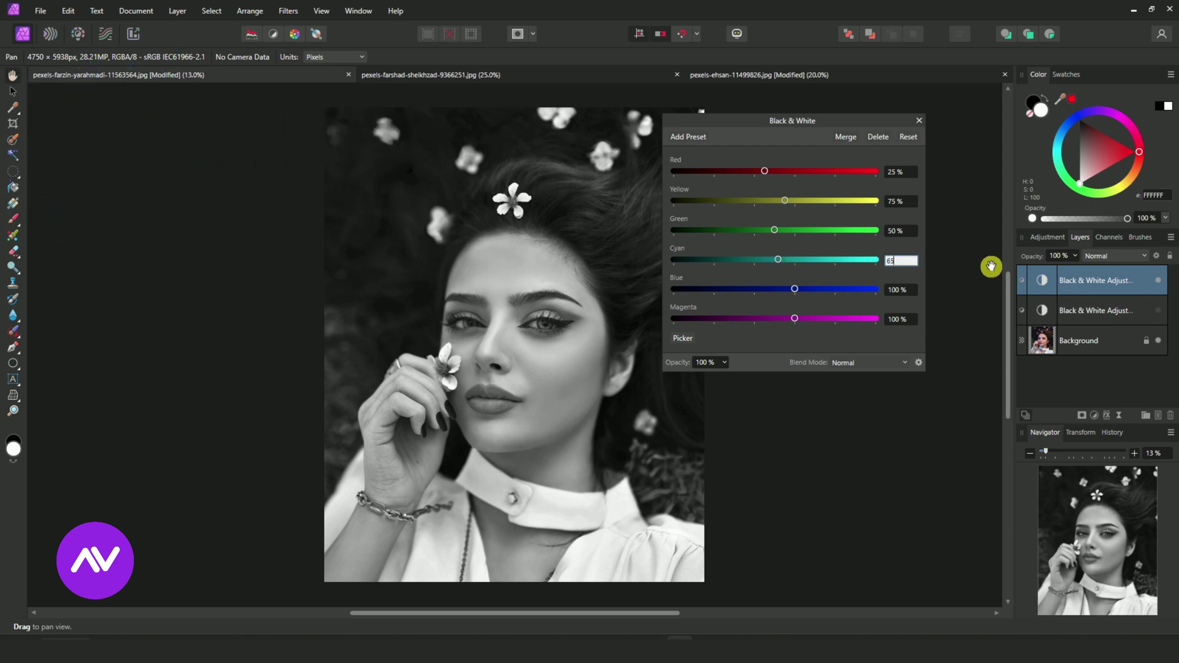
{"action": "key", "text": "Return"}
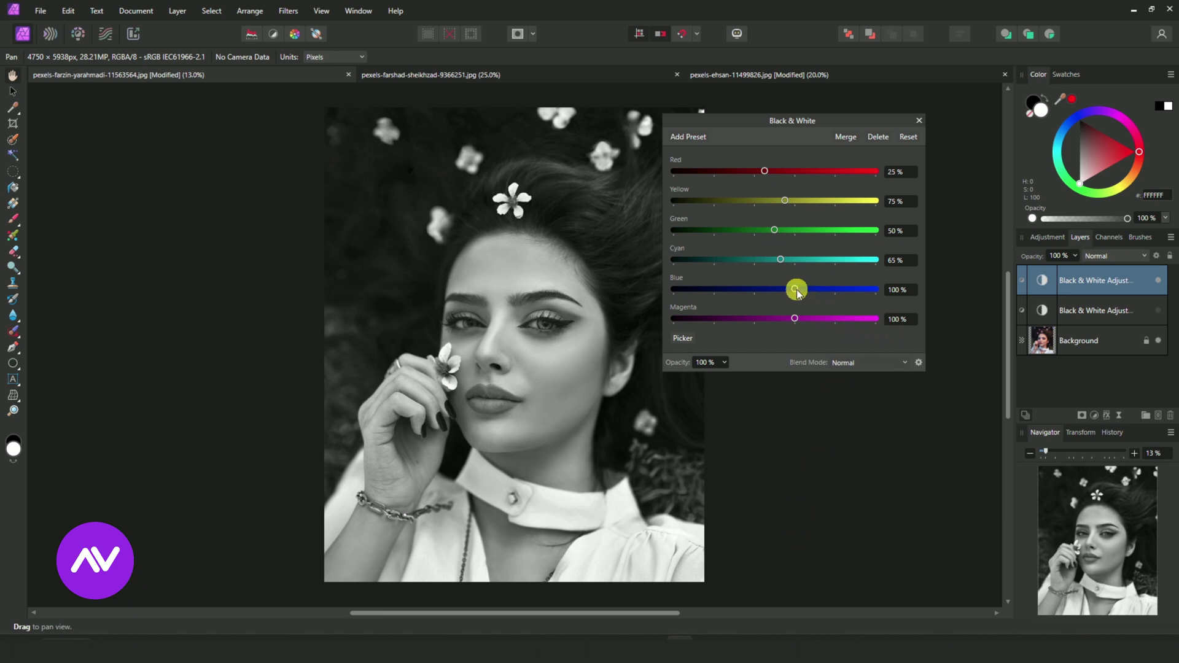
{"action": "left_click_drag", "start_coordinate": [795, 290], "coordinate": [761, 288]}
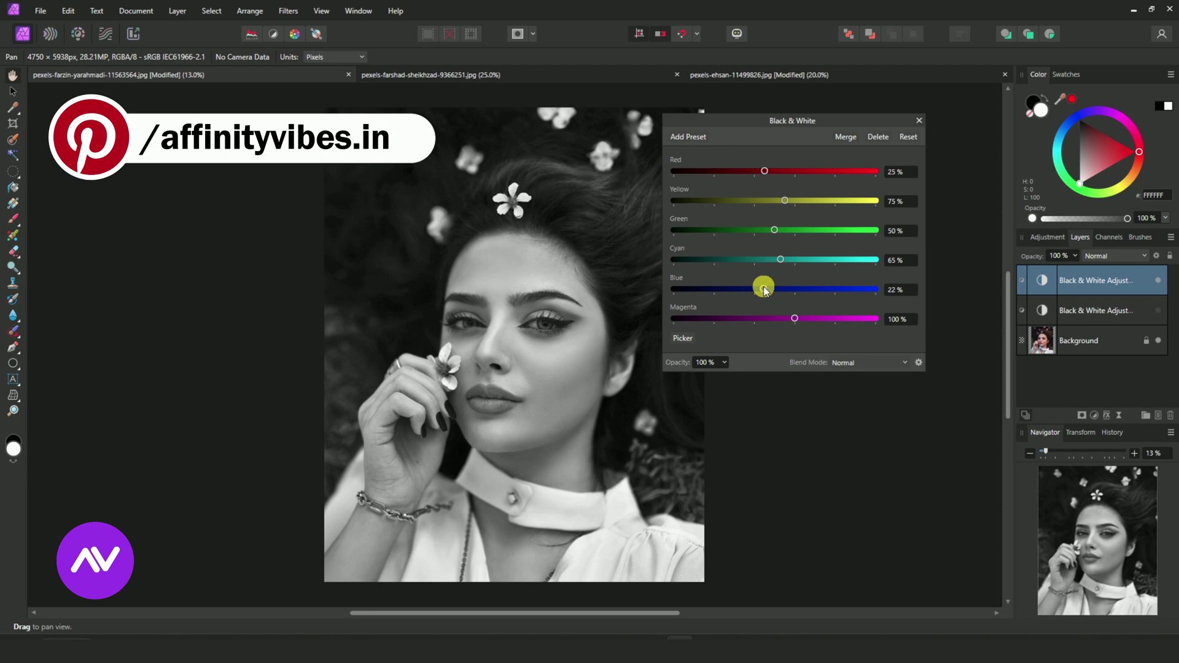
{"action": "left_click", "coordinate": [896, 289]}
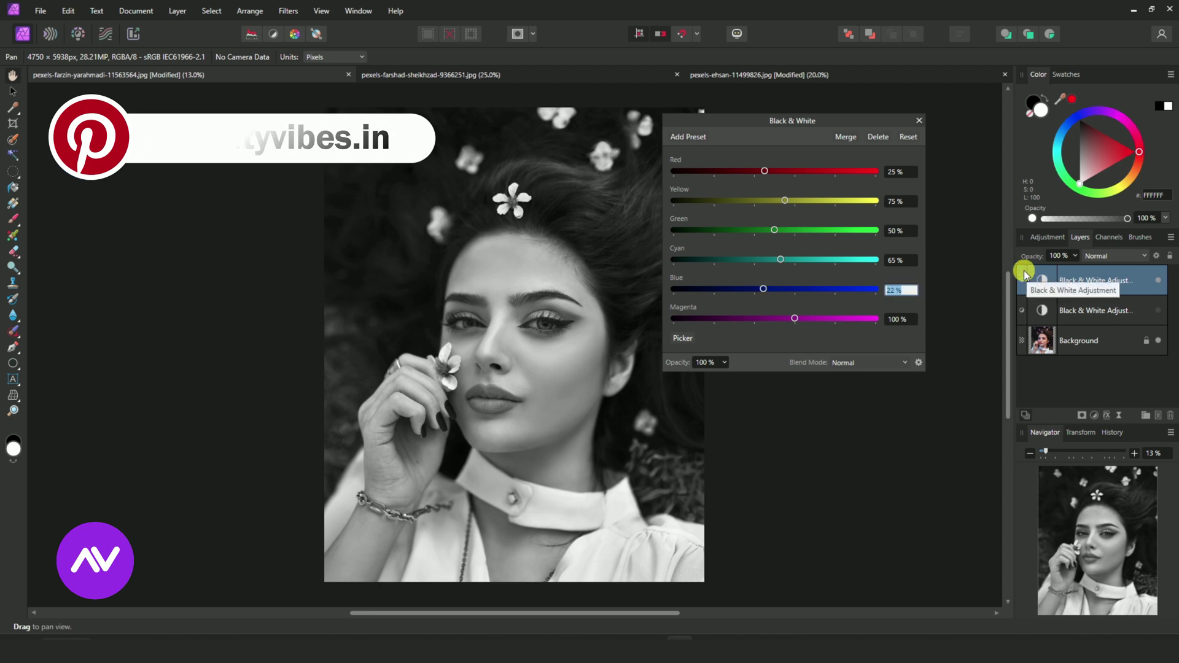
{"action": "type", "text": "20"}
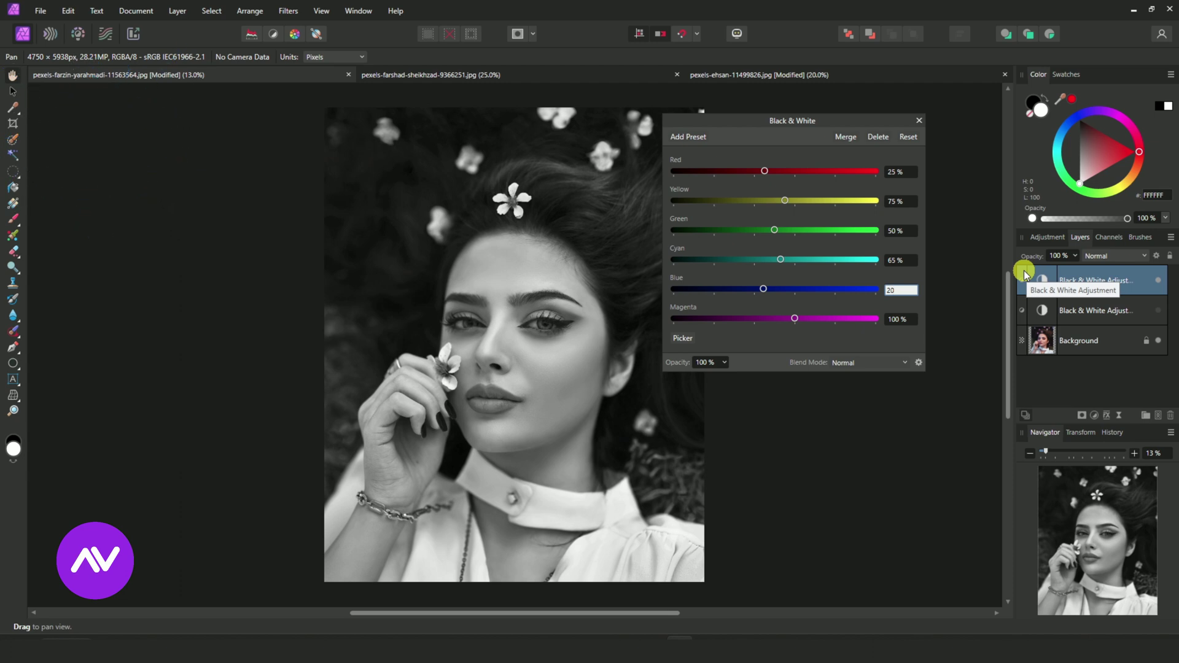
{"action": "key", "text": "Return"}
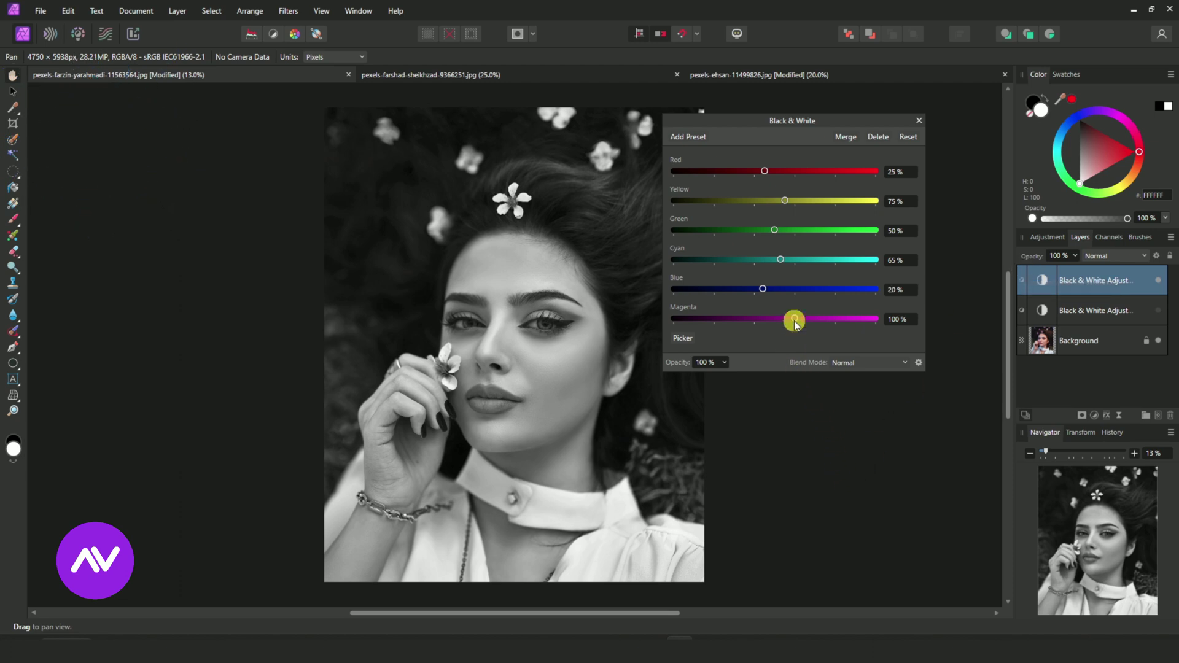
{"action": "mouse_move", "coordinate": [795, 322]}
{"action": "left_mouse_down"}
{"action": "mouse_move", "coordinate": [653, 321]}
{"action": "mouse_move", "coordinate": [895, 321]}
{"action": "mouse_move", "coordinate": [762, 316]}
{"action": "left_mouse_up"}
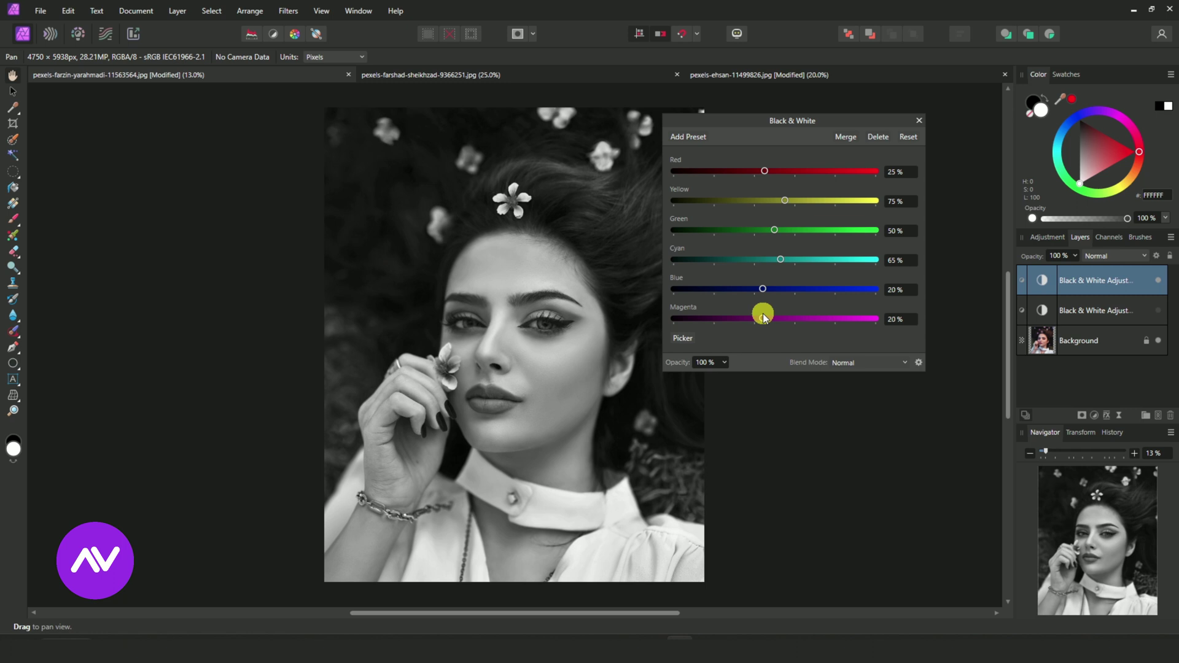
{"action": "left_click", "coordinate": [842, 335]}
{"action": "left_click_drag", "start_coordinate": [767, 123], "coordinate": [186, 163]}
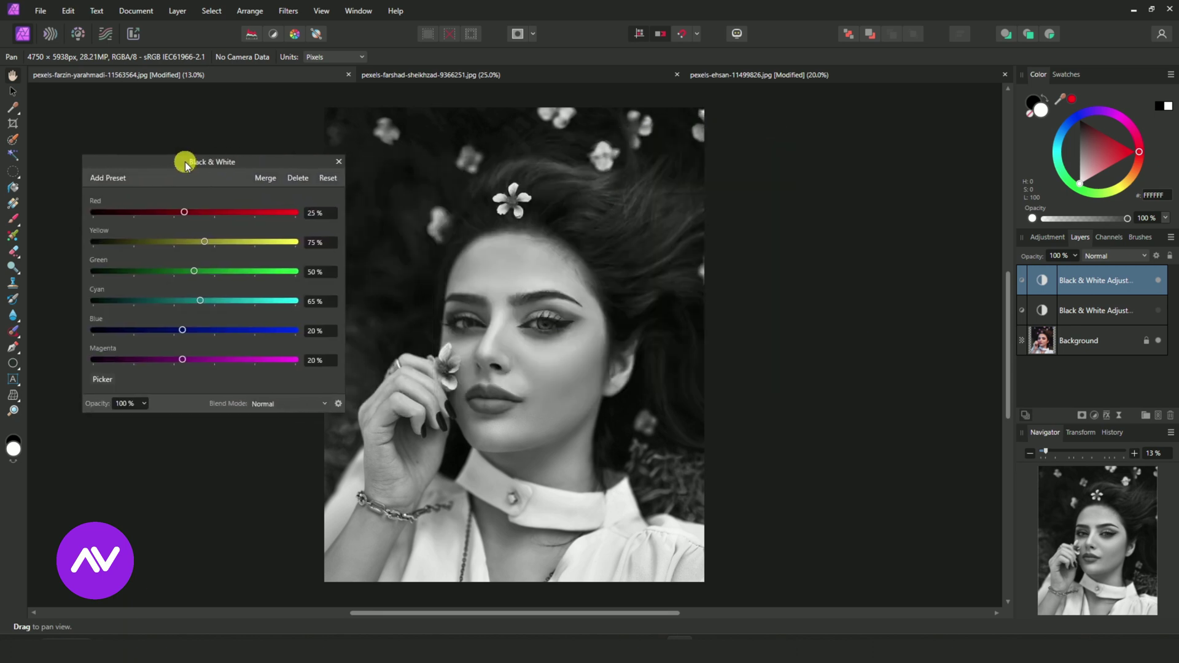
{"action": "key", "text": "ctrl+plus"}
{"action": "key", "text": "ctrl+plus"}
{"action": "key", "text": "ctrl+plus"}
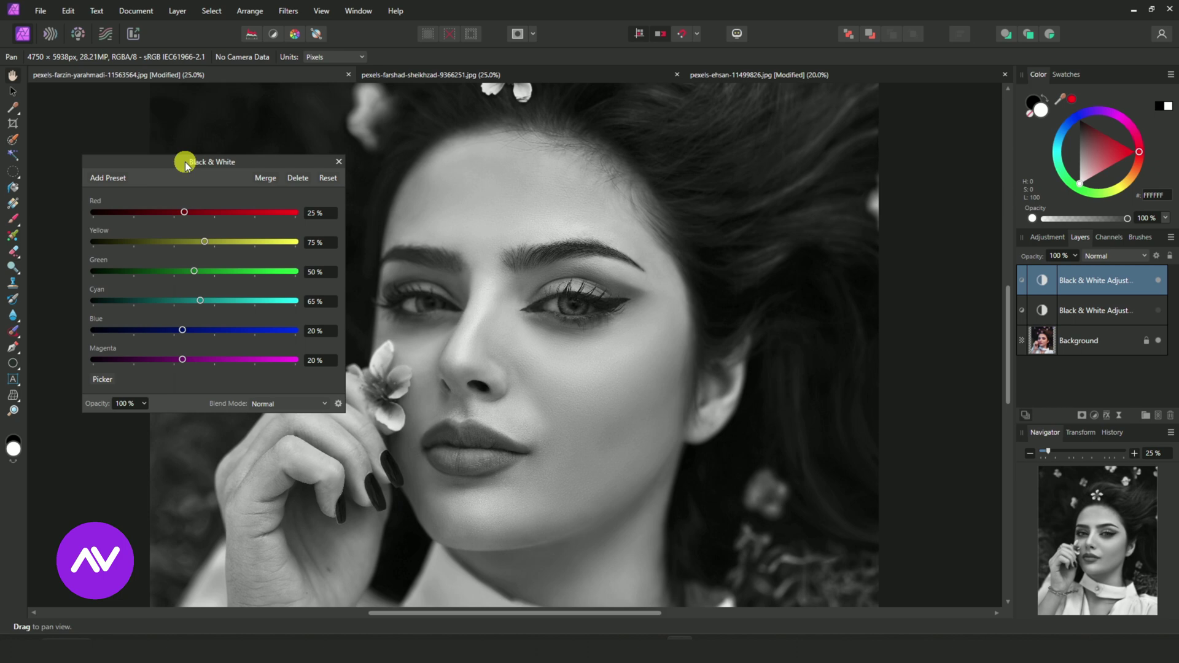
{"action": "key", "text": "ctrl+plus"}
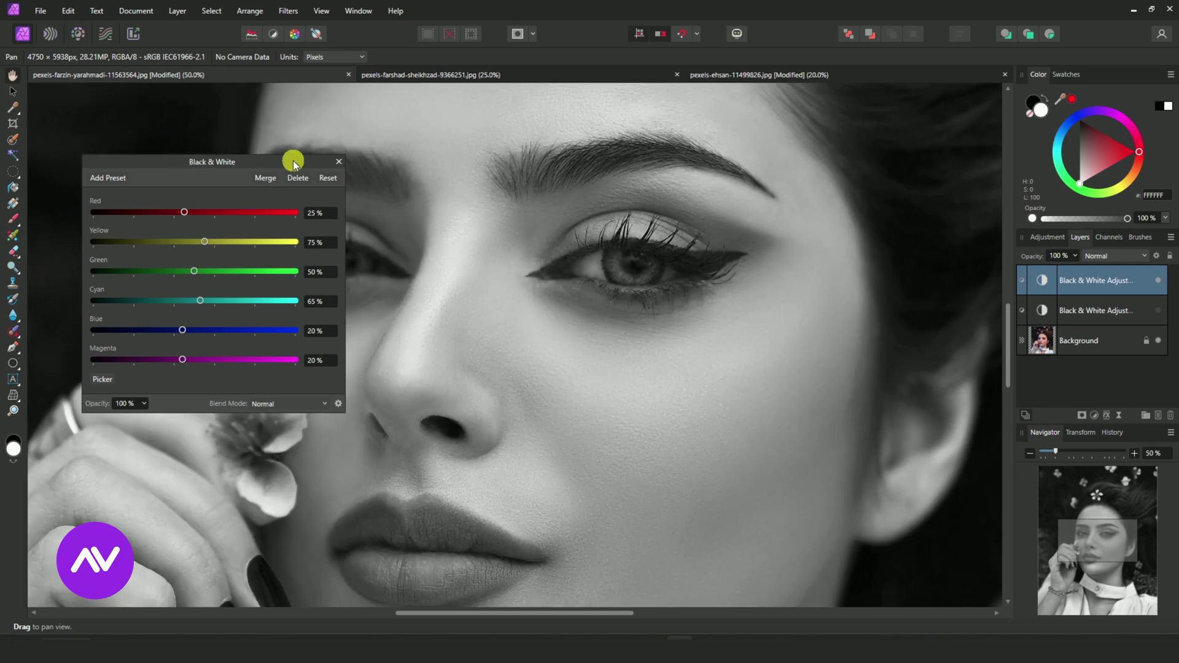
{"action": "mouse_move", "coordinate": [284, 160]}
{"action": "left_mouse_down"}
{"action": "mouse_move", "coordinate": [243, 153]}
{"action": "mouse_move", "coordinate": [174, 110]}
{"action": "left_mouse_up"}
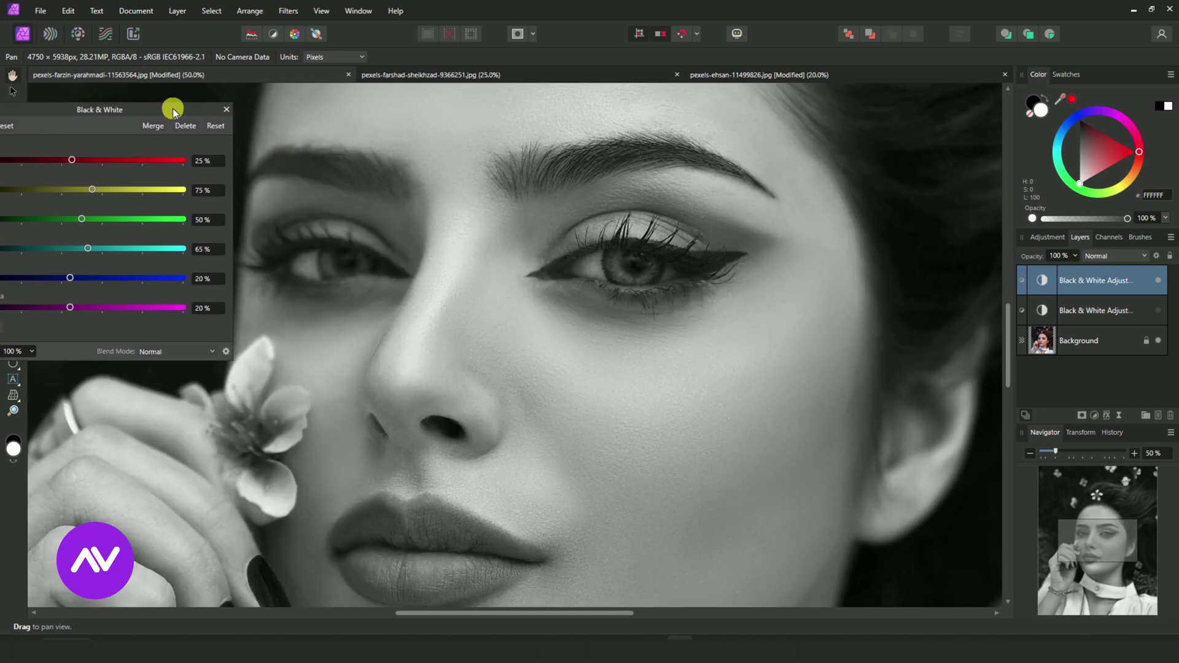
{"action": "scroll", "coordinate": [684, 345], "scroll_direction": "down", "scroll_amount": 3}
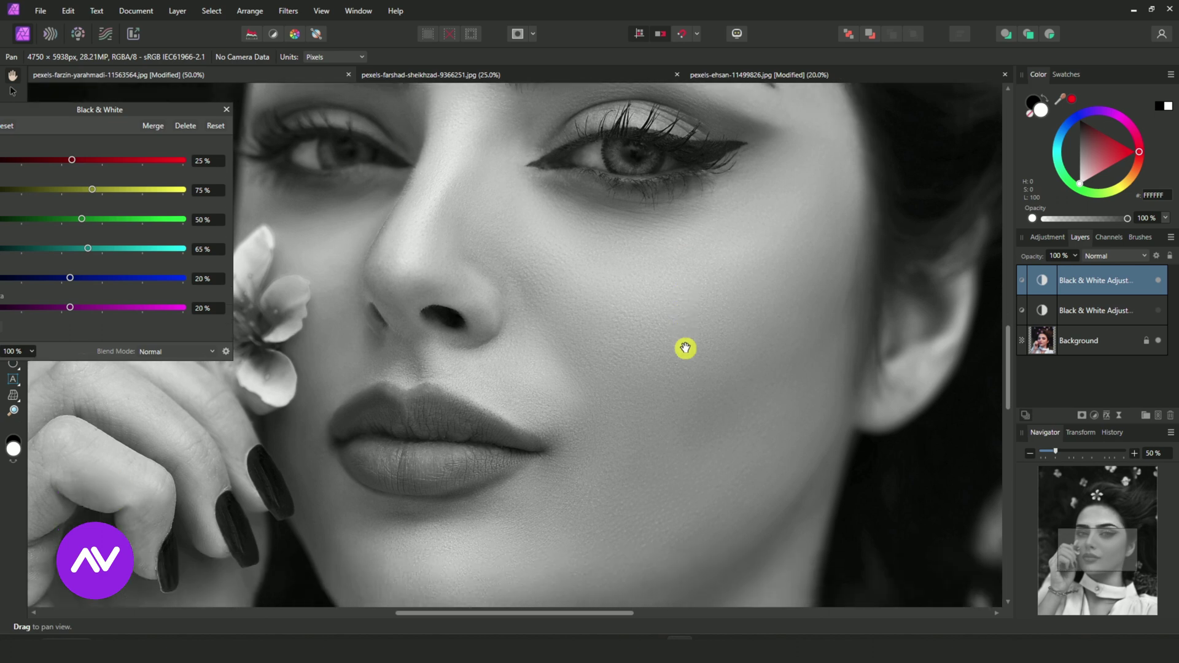
{"action": "scroll", "coordinate": [685, 348], "scroll_direction": "down", "scroll_amount": 1}
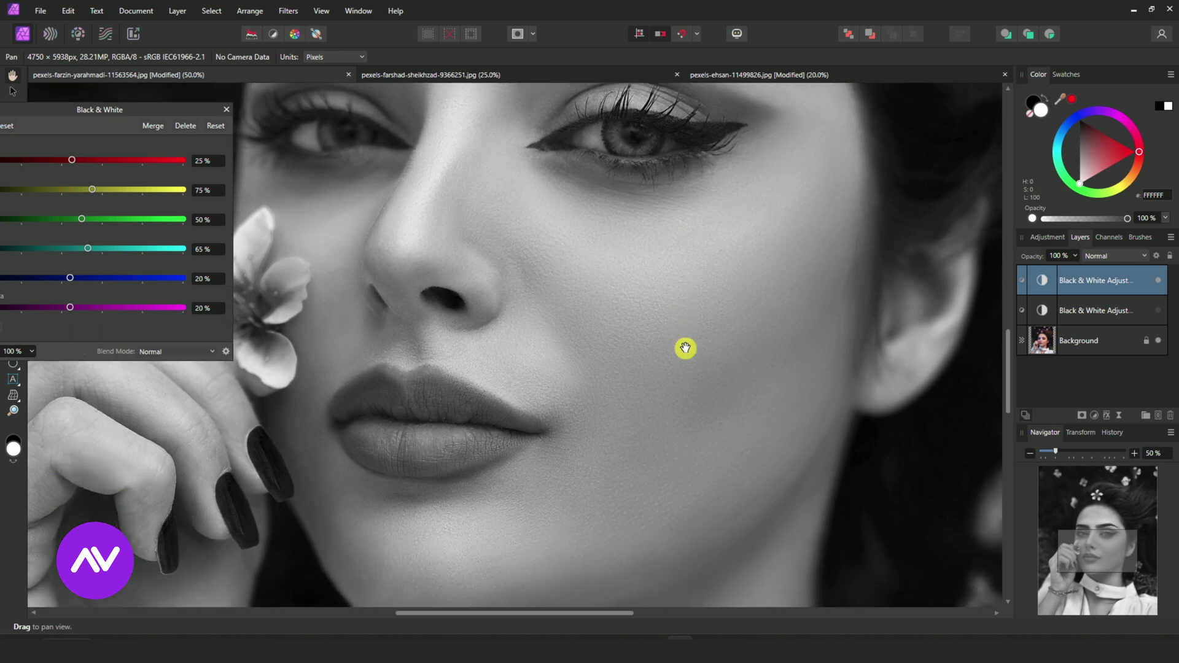
{"action": "key", "text": "ctrl+minus"}
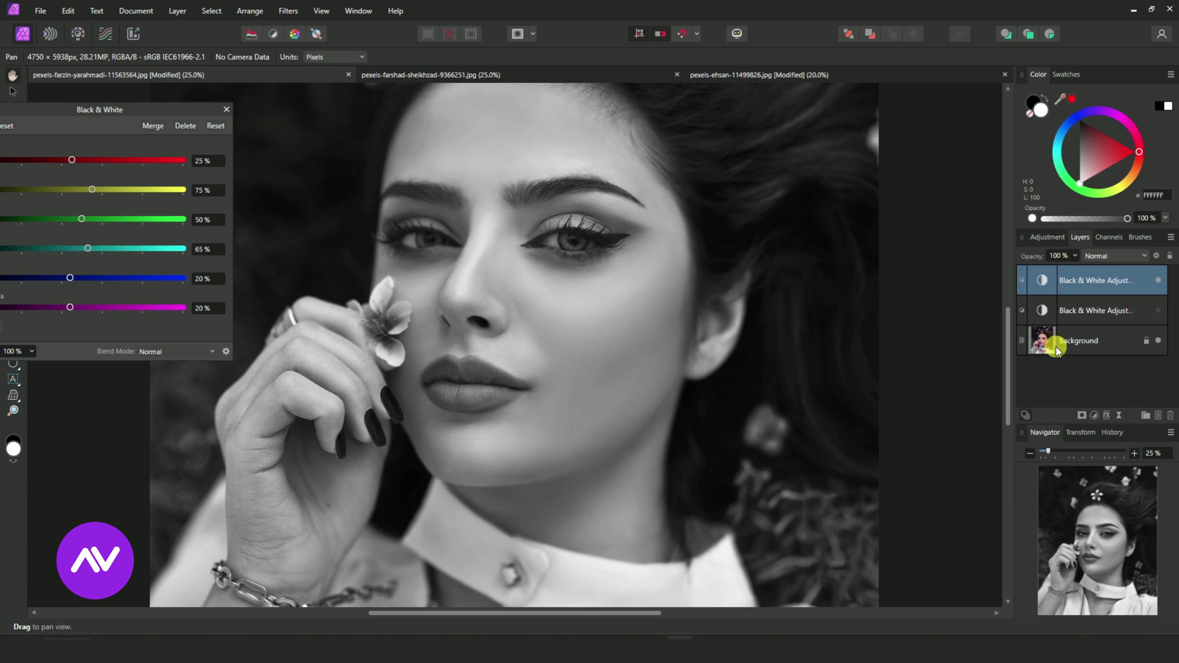
Rename the top Black & White adjustment layer to AV.
{"action": "double_click", "coordinate": [1110, 280]}
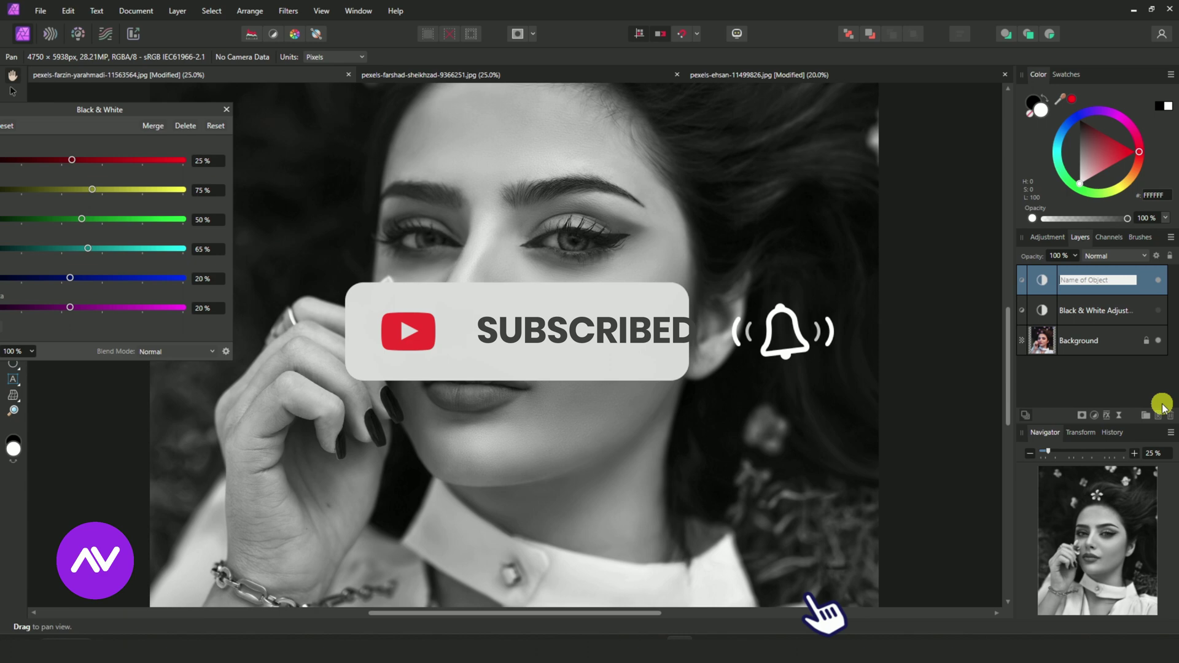
{"action": "type", "text": "AV"}
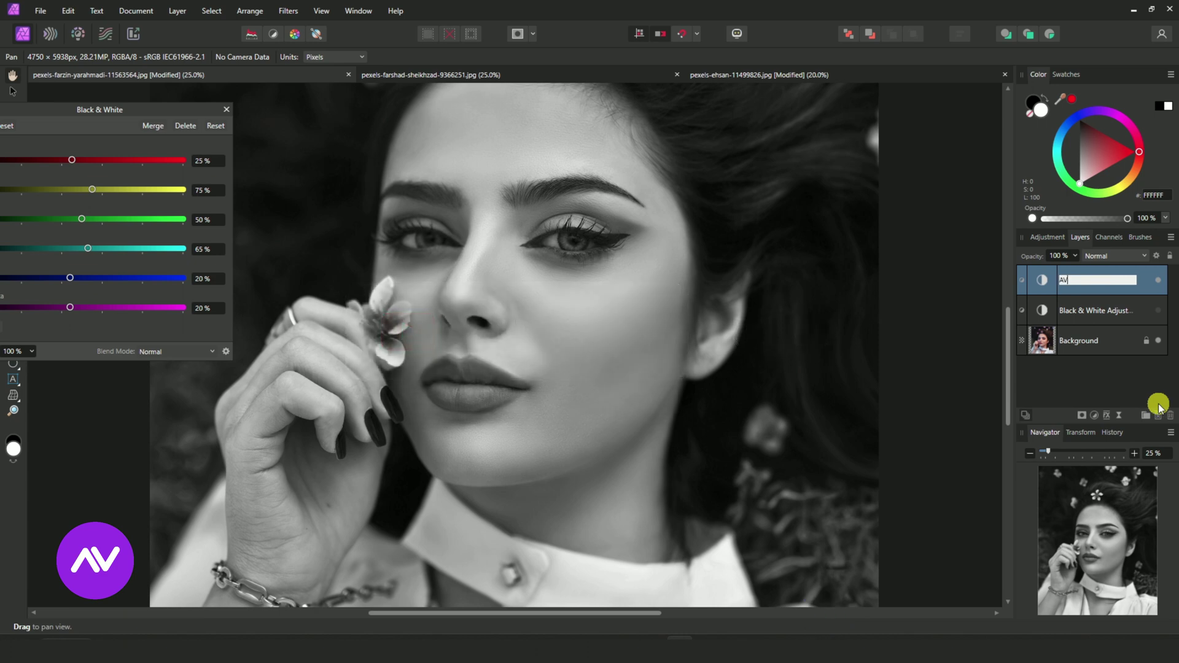
{"action": "key", "text": "Return"}
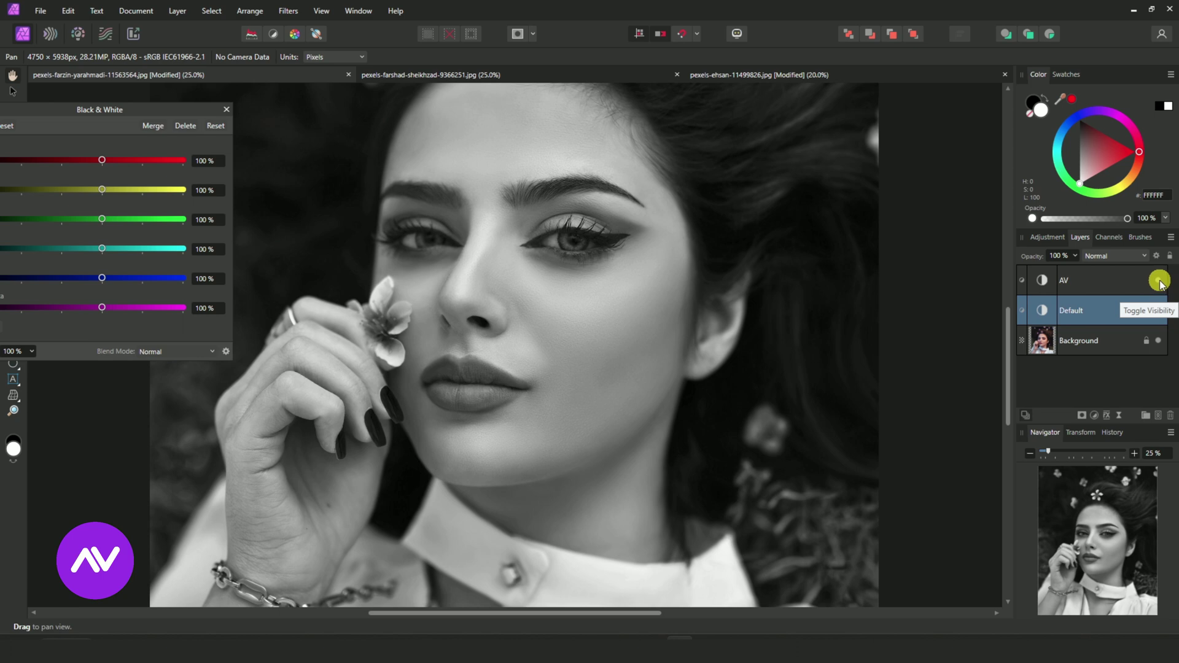
Compare the AV and Default black-and-white looks, leaving AV visible.
{"action": "left_click", "coordinate": [1159, 281]}
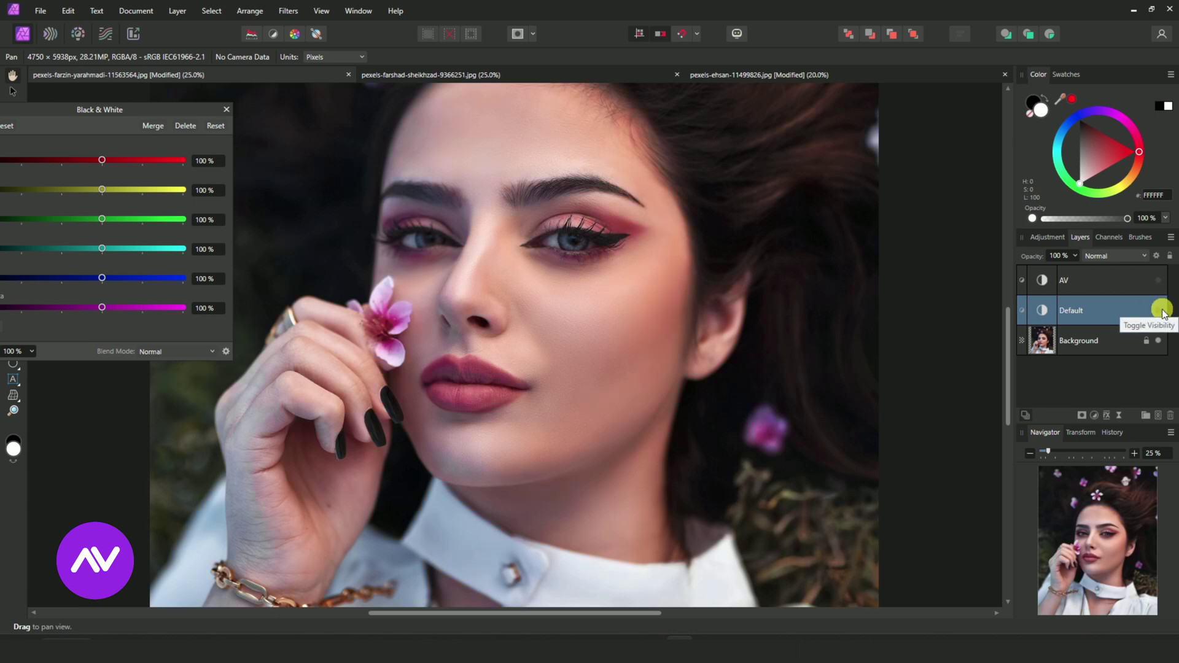
{"action": "left_click", "coordinate": [1159, 310]}
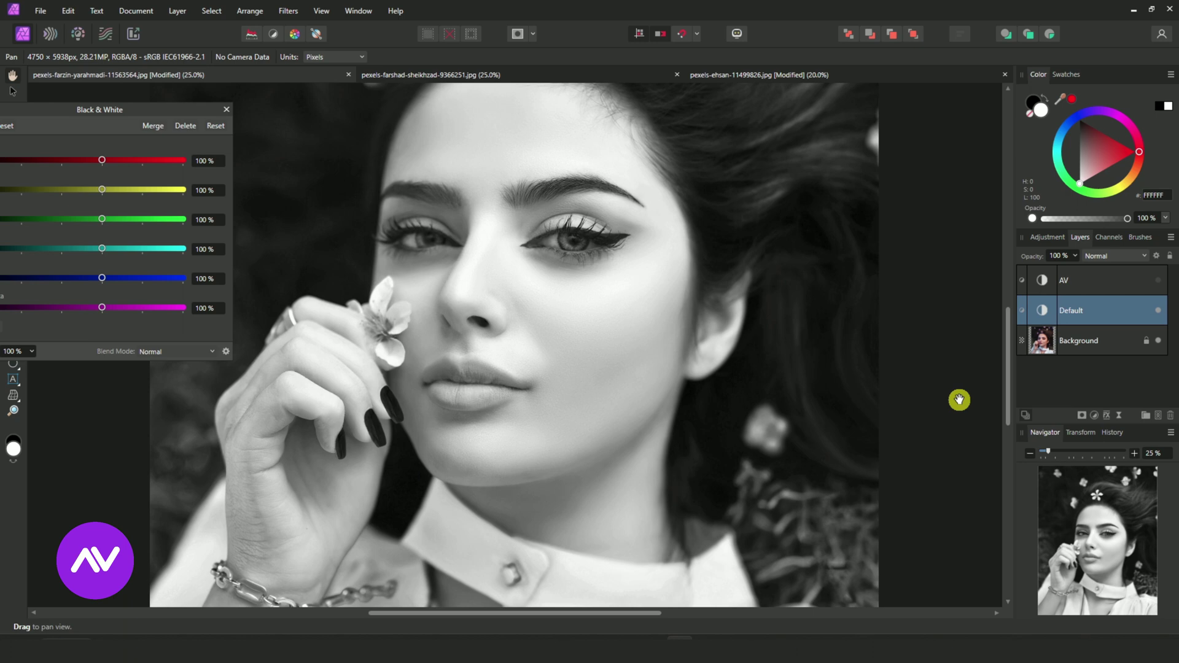
{"action": "key", "text": "ctrl+minus"}
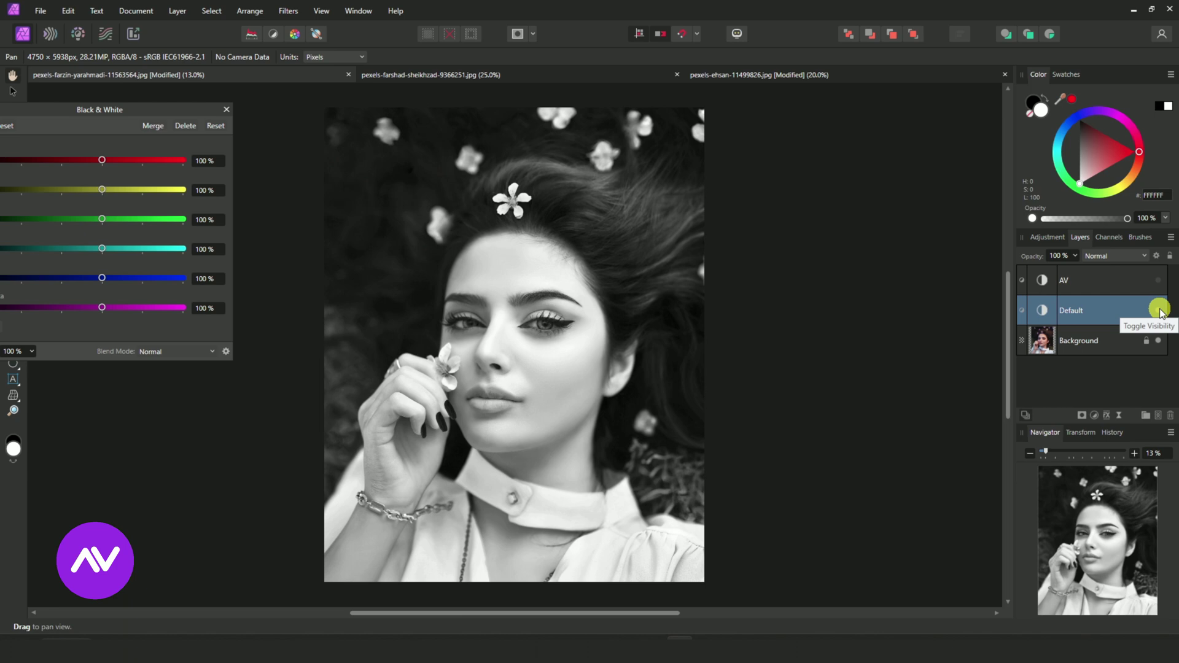
{"action": "left_click", "coordinate": [1157, 280]}
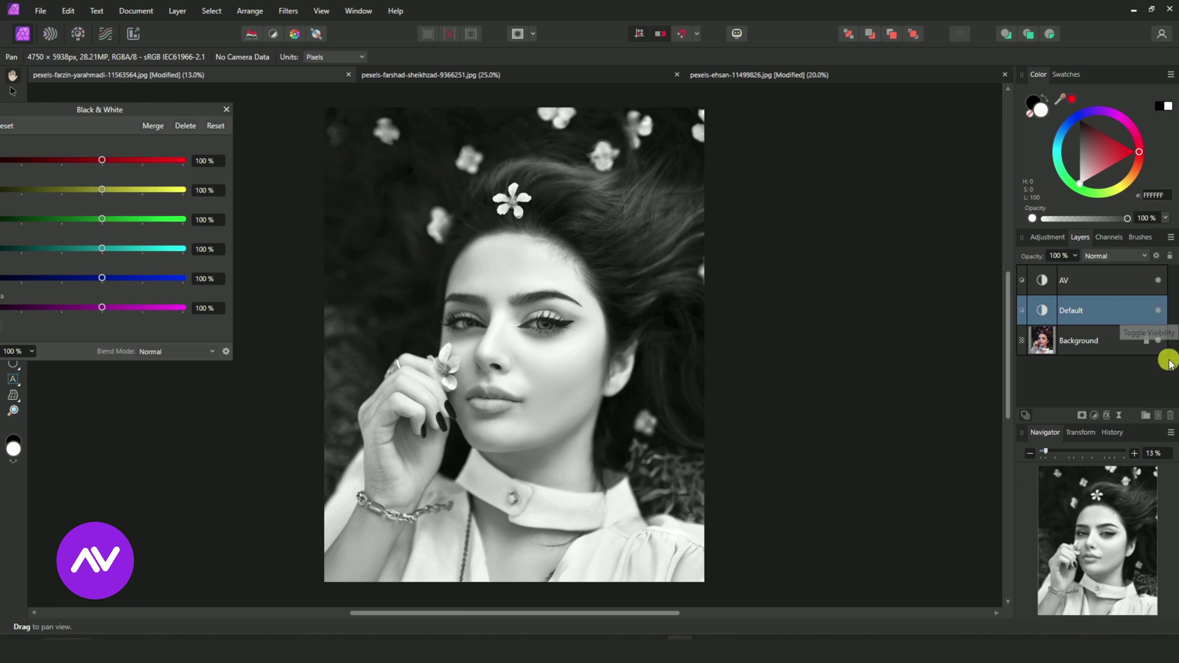
{"action": "left_click", "coordinate": [1158, 312]}
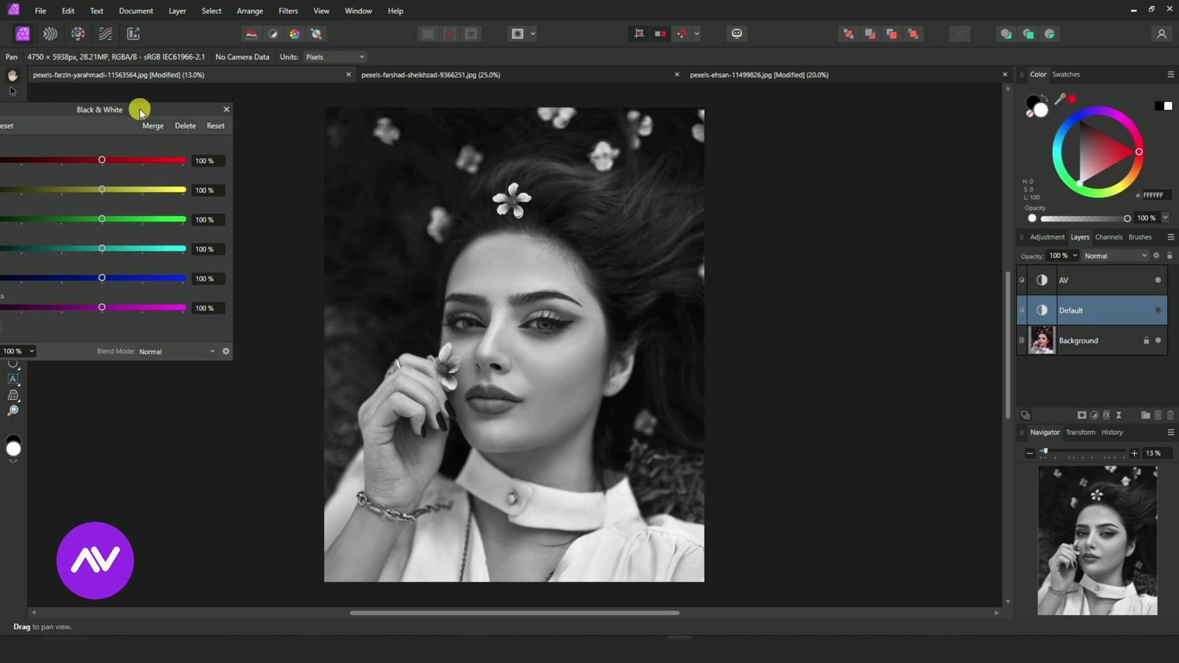
Open the AV adjustment layer's Black & White settings.
{"action": "left_click_drag", "start_coordinate": [137, 110], "coordinate": [827, 131]}
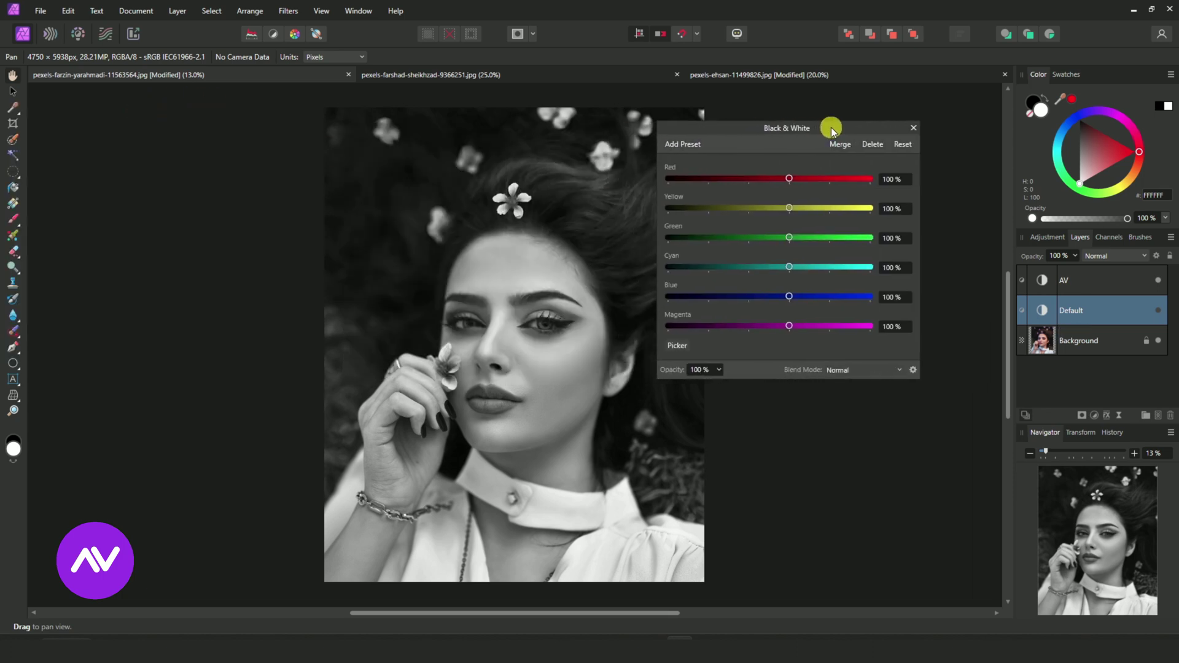
{"action": "left_click", "coordinate": [913, 127]}
{"action": "left_click", "coordinate": [1038, 281]}
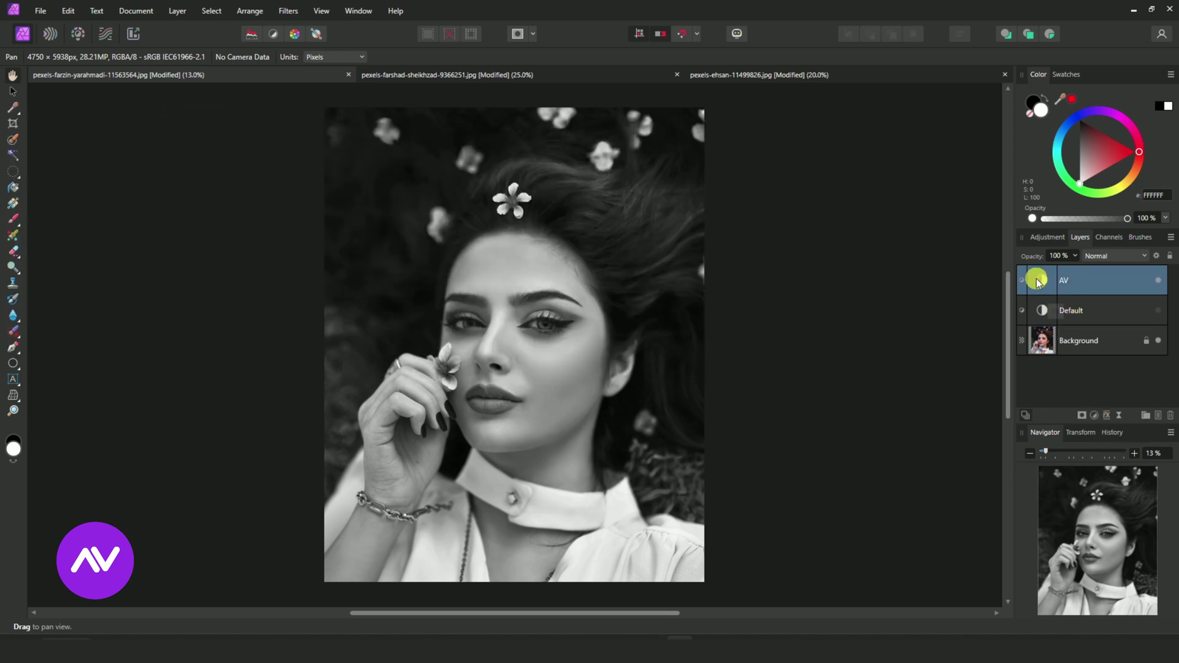
{"action": "left_click_drag", "start_coordinate": [886, 343], "coordinate": [833, 112]}
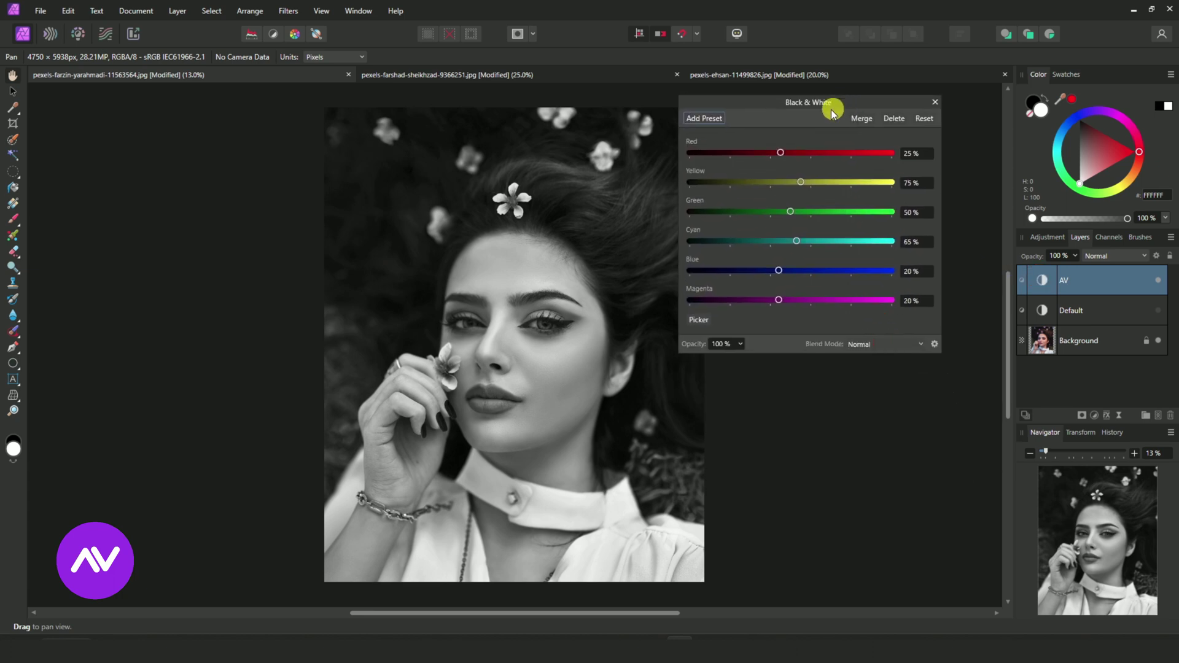
Save the AV settings as a Black & White preset named 'Best B&W'.
{"action": "left_click", "coordinate": [730, 121]}
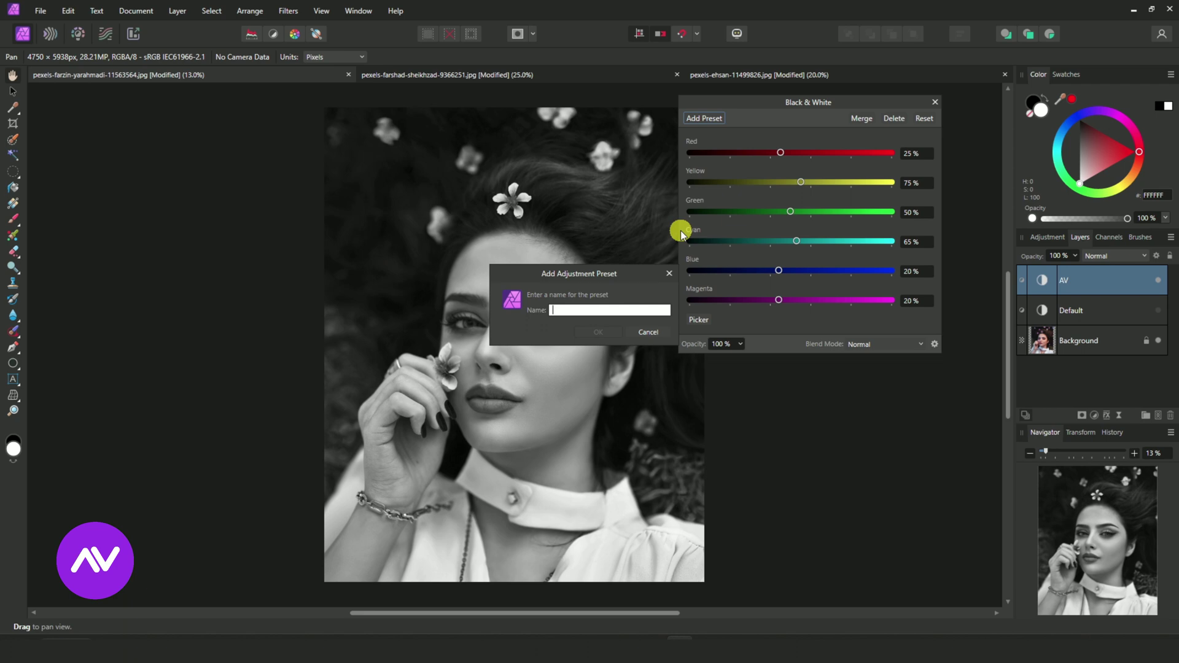
{"action": "type", "text": "Best B&W"}
{"action": "left_click", "coordinate": [596, 332]}
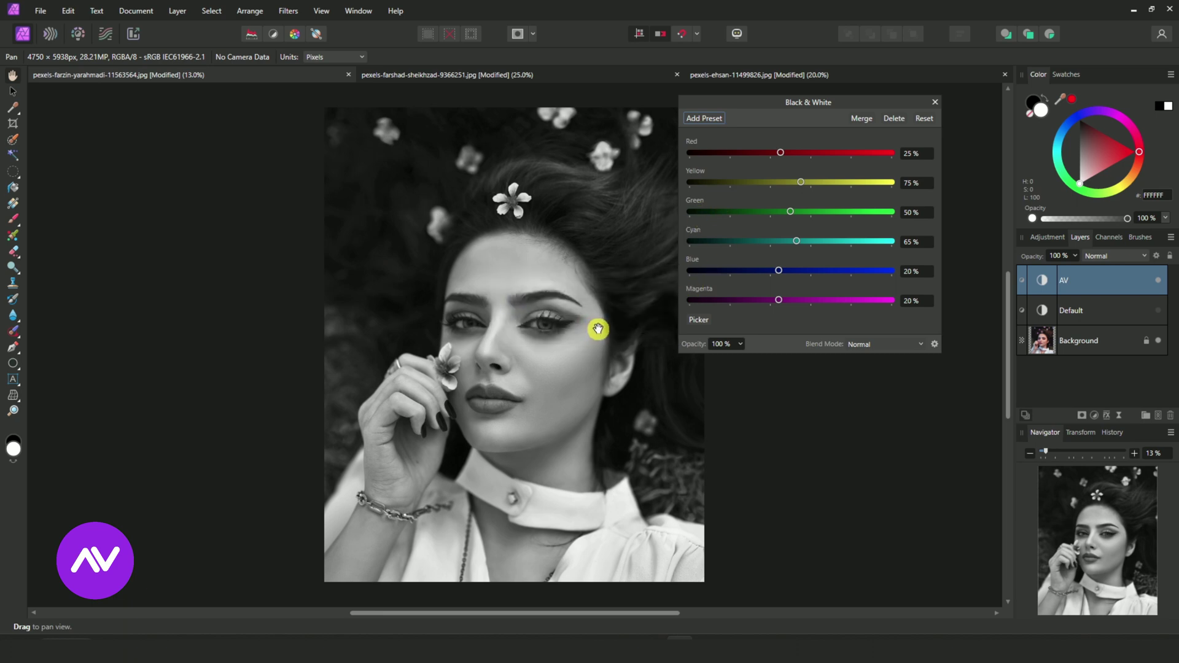
{"action": "left_click", "coordinate": [935, 102]}
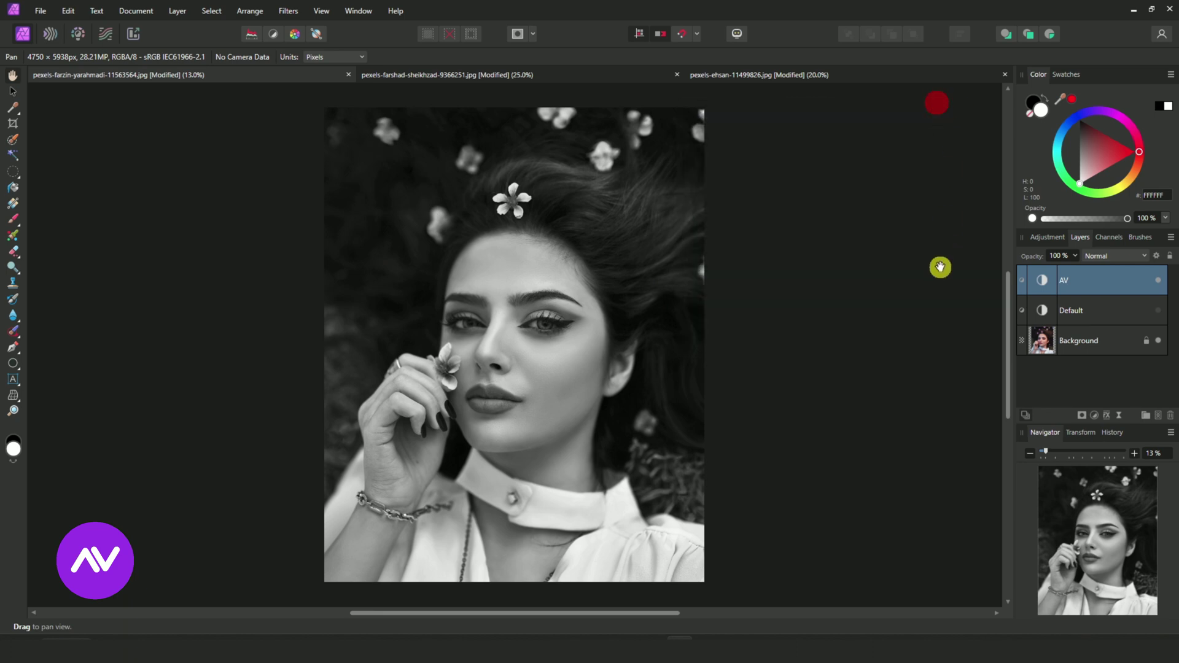
Apply the Best B&W Black & White preset to the close-up face portrait.
{"action": "left_click", "coordinate": [433, 75]}
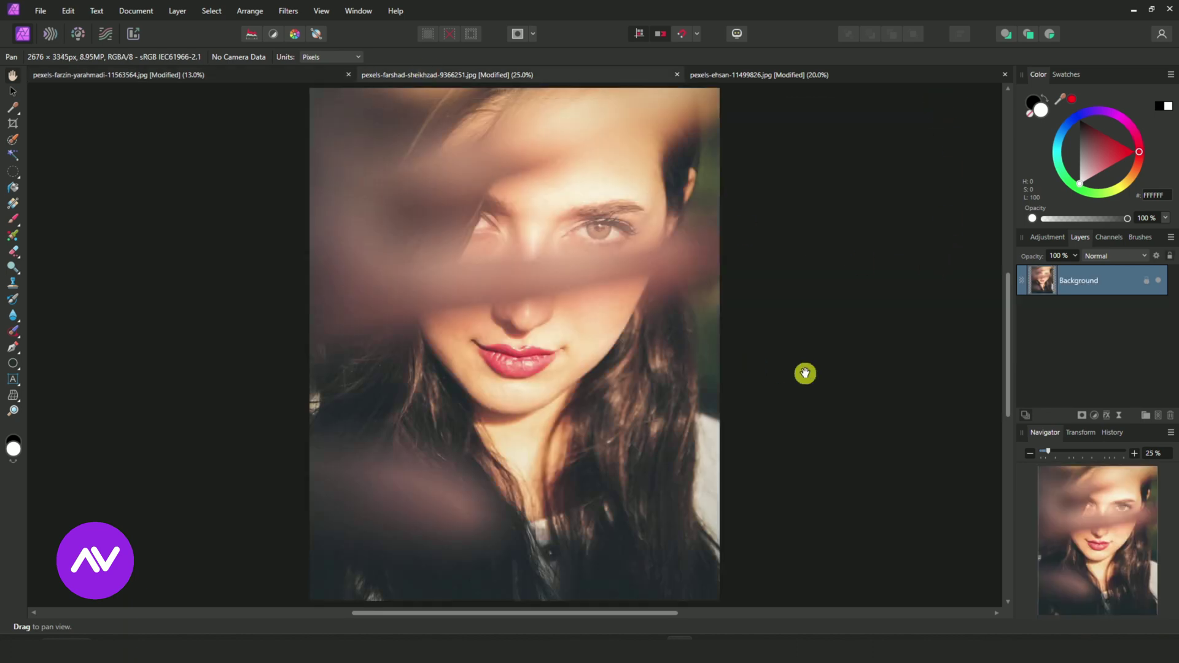
{"action": "left_click", "coordinate": [1061, 238]}
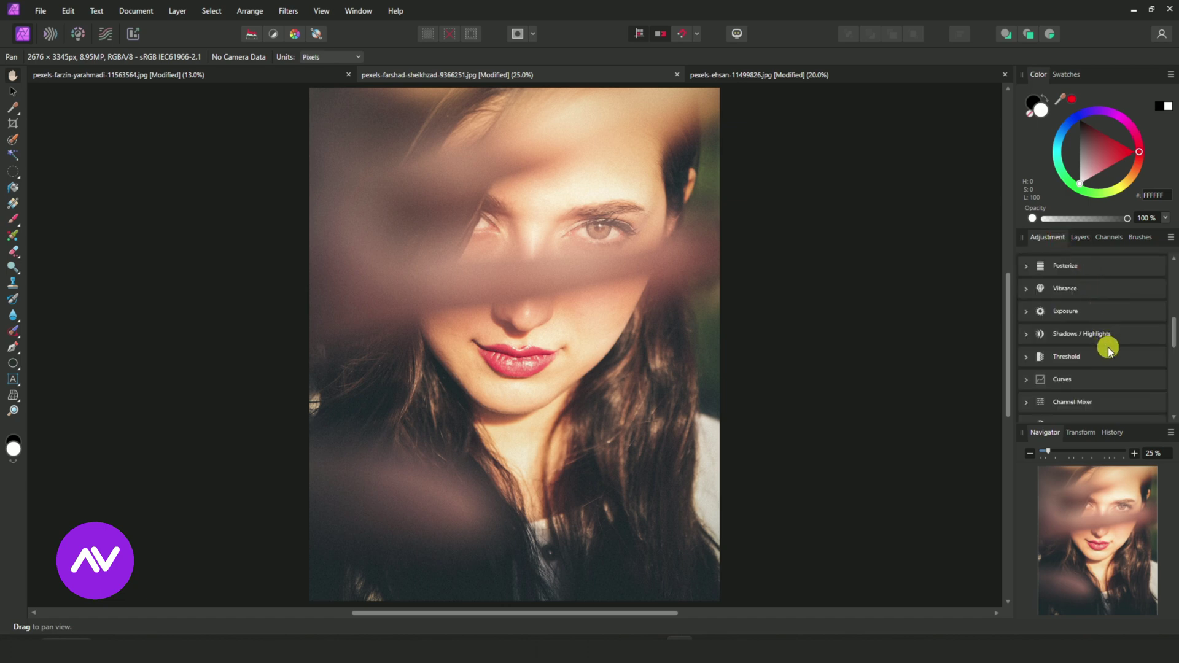
{"action": "scroll", "coordinate": [1099, 331], "scroll_direction": "down", "scroll_amount": 3}
{"action": "scroll", "coordinate": [1099, 331], "scroll_direction": "up", "scroll_amount": 5}
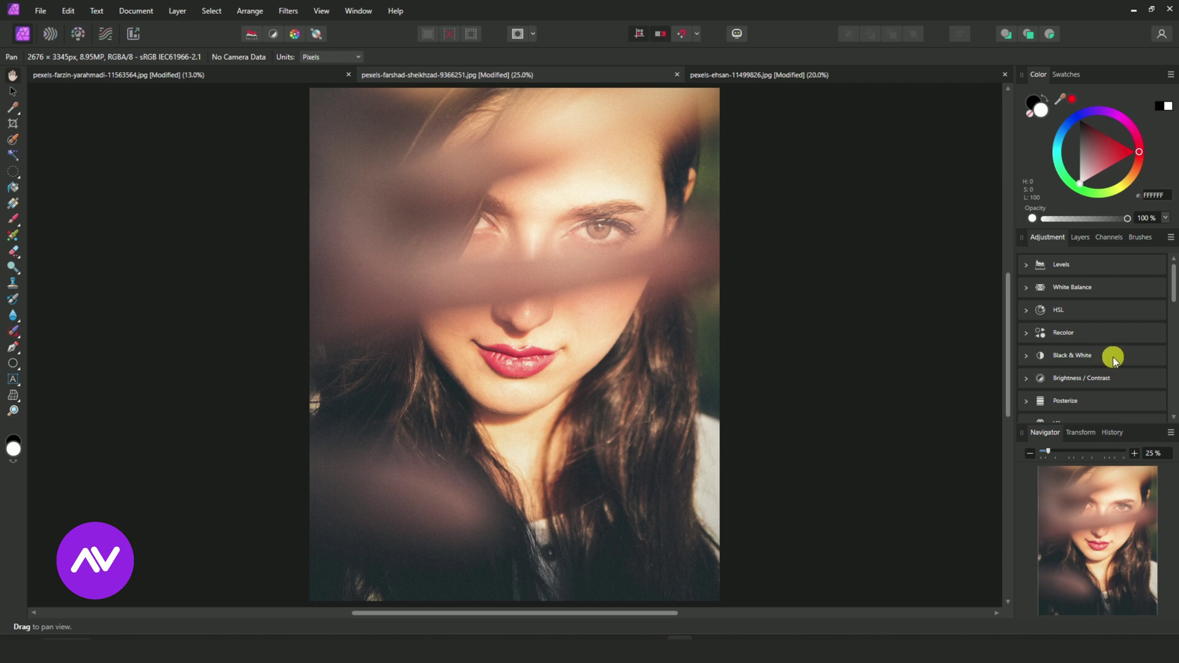
{"action": "left_click", "coordinate": [1112, 356]}
{"action": "scroll", "coordinate": [1150, 394], "scroll_direction": "down", "scroll_amount": 6}
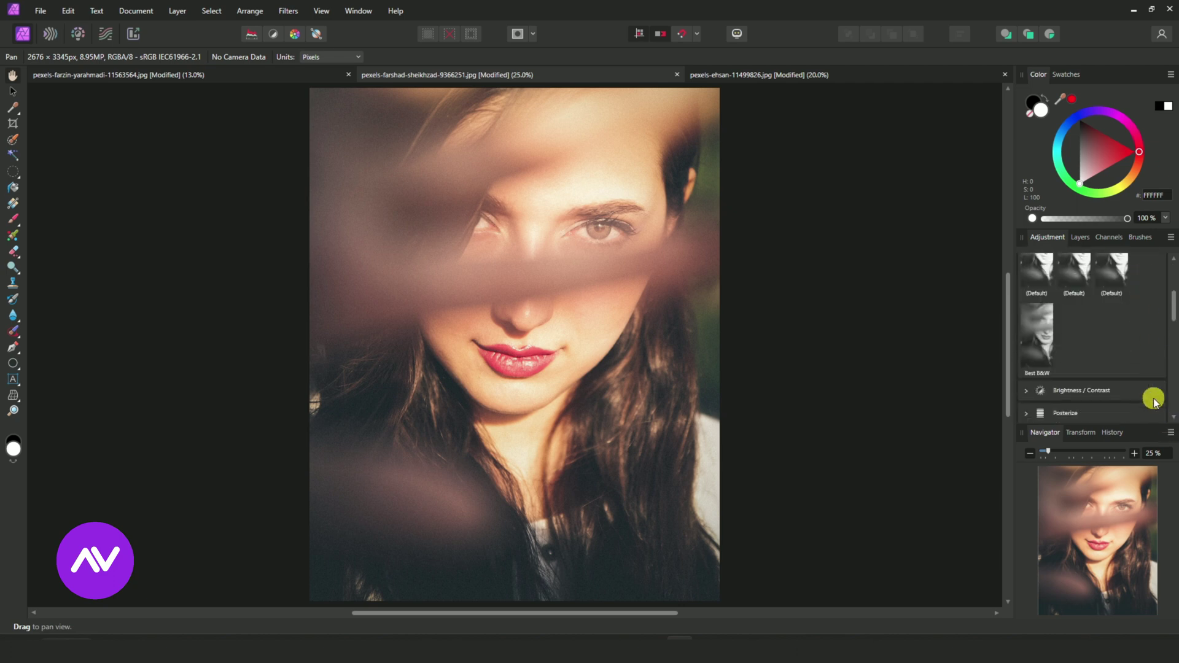
{"action": "scroll", "coordinate": [1144, 310], "scroll_direction": "up", "scroll_amount": 2}
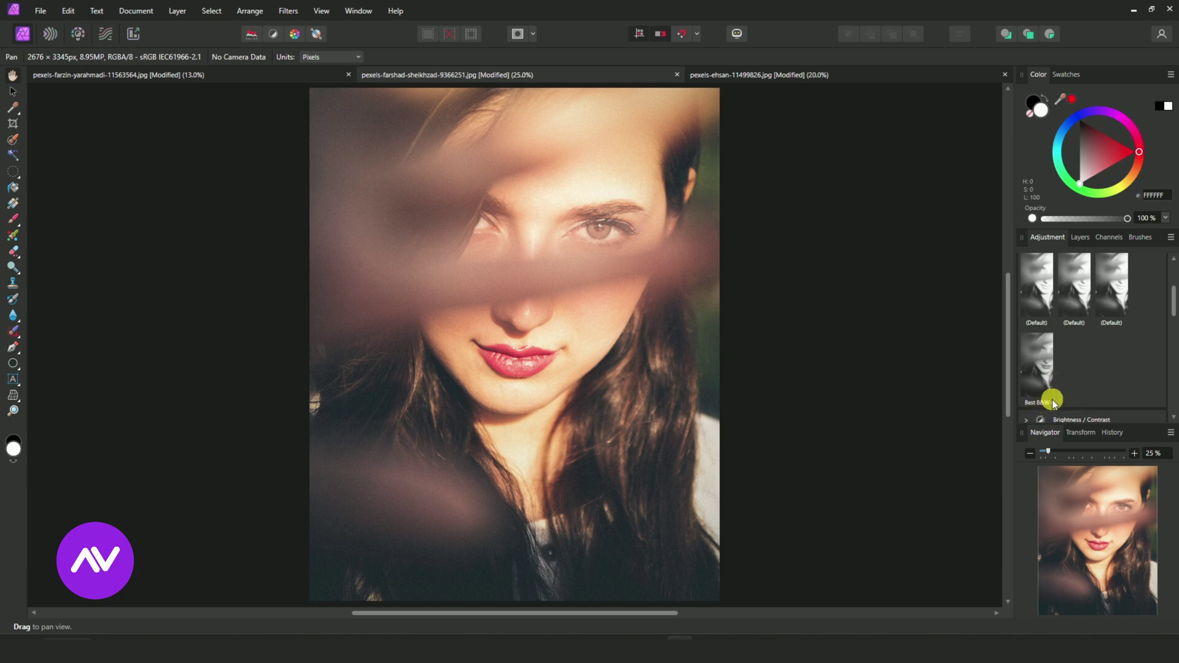
{"action": "left_click", "coordinate": [1036, 361]}
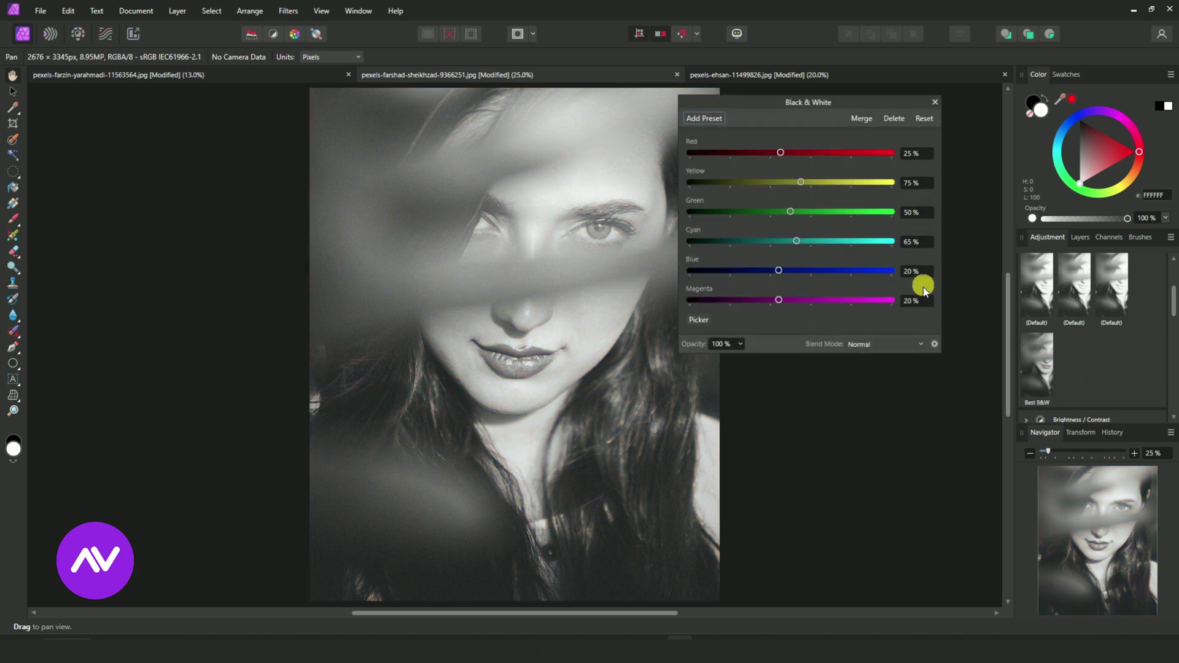
{"action": "left_click", "coordinate": [937, 102]}
Apply the Best B&W preset to the headscarf portrait and view its layers.
{"action": "left_click", "coordinate": [752, 75]}
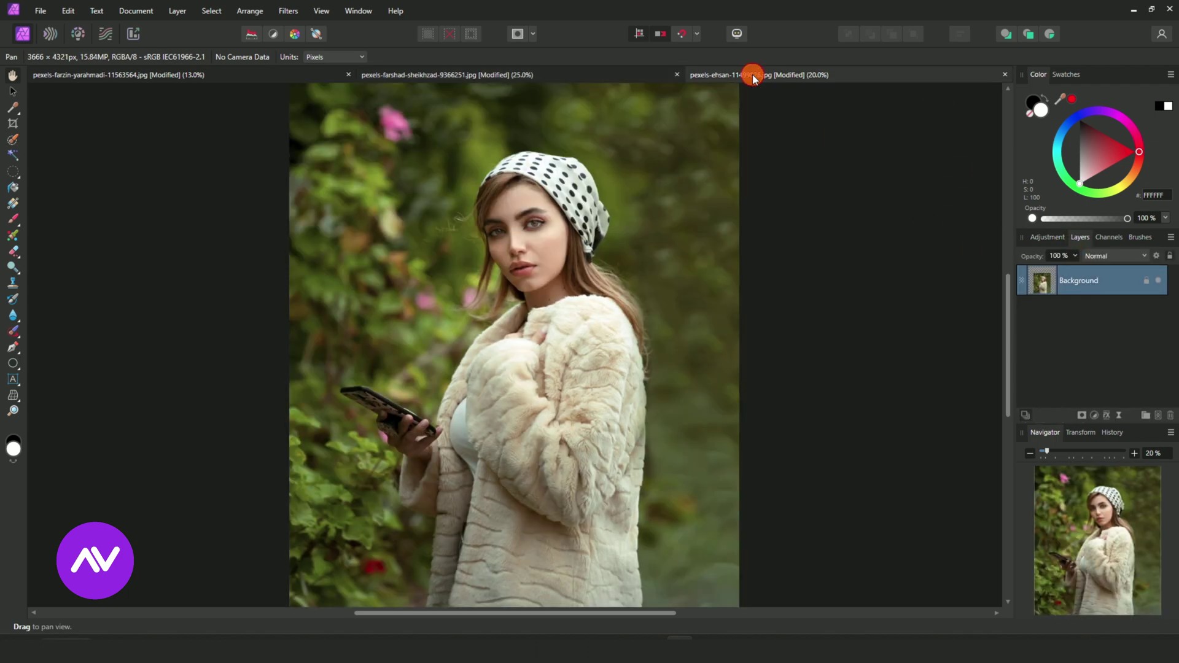
{"action": "left_click", "coordinate": [1046, 237]}
{"action": "left_click", "coordinate": [1037, 326]}
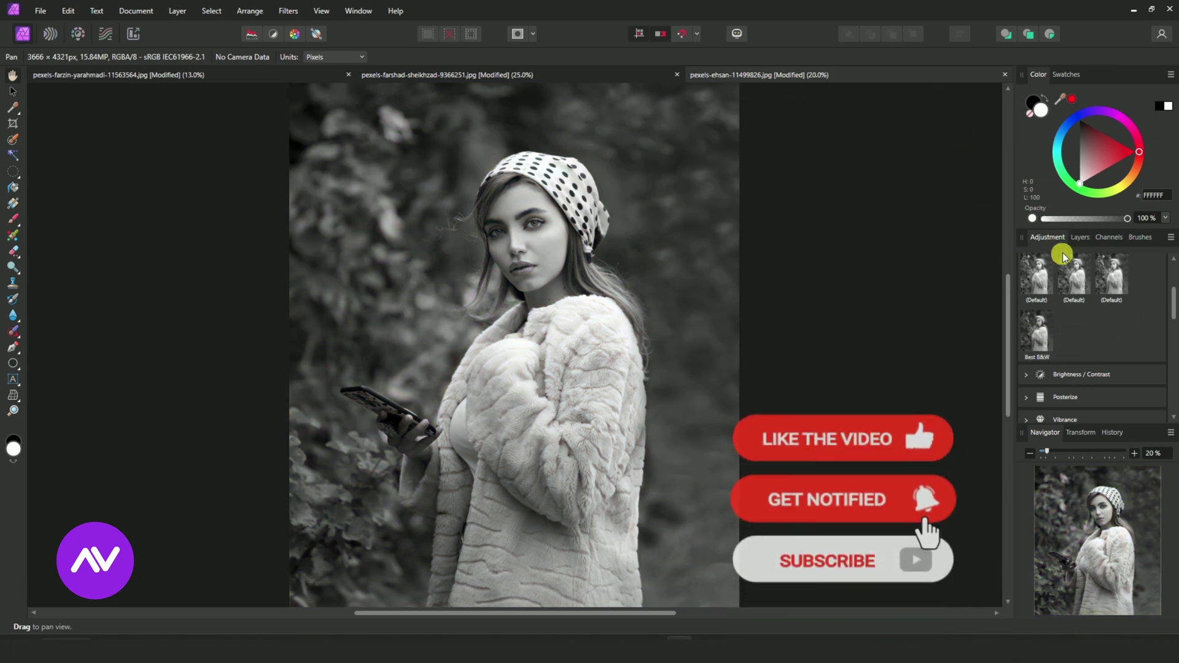
{"action": "left_click", "coordinate": [1079, 237]}
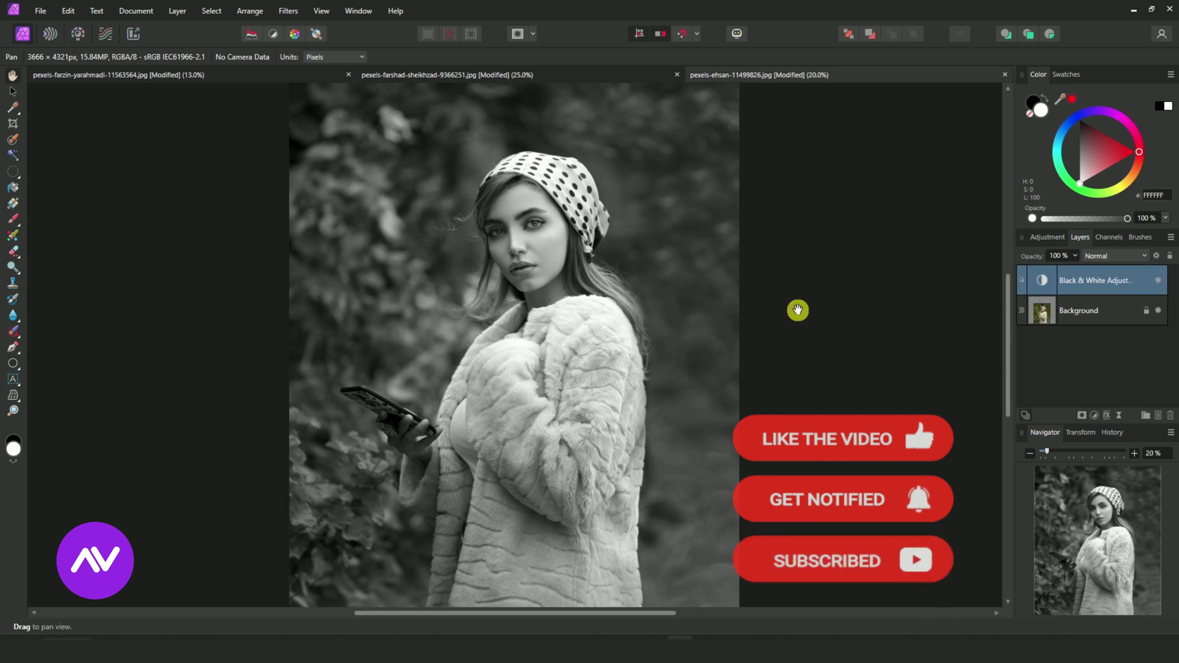
Check the close-up portrait, then return to the flower portrait fitted to the view.
{"action": "key", "text": "ctrl+plus"}
{"action": "left_click", "coordinate": [544, 74]}
{"action": "key", "text": "ctrl+plus"}
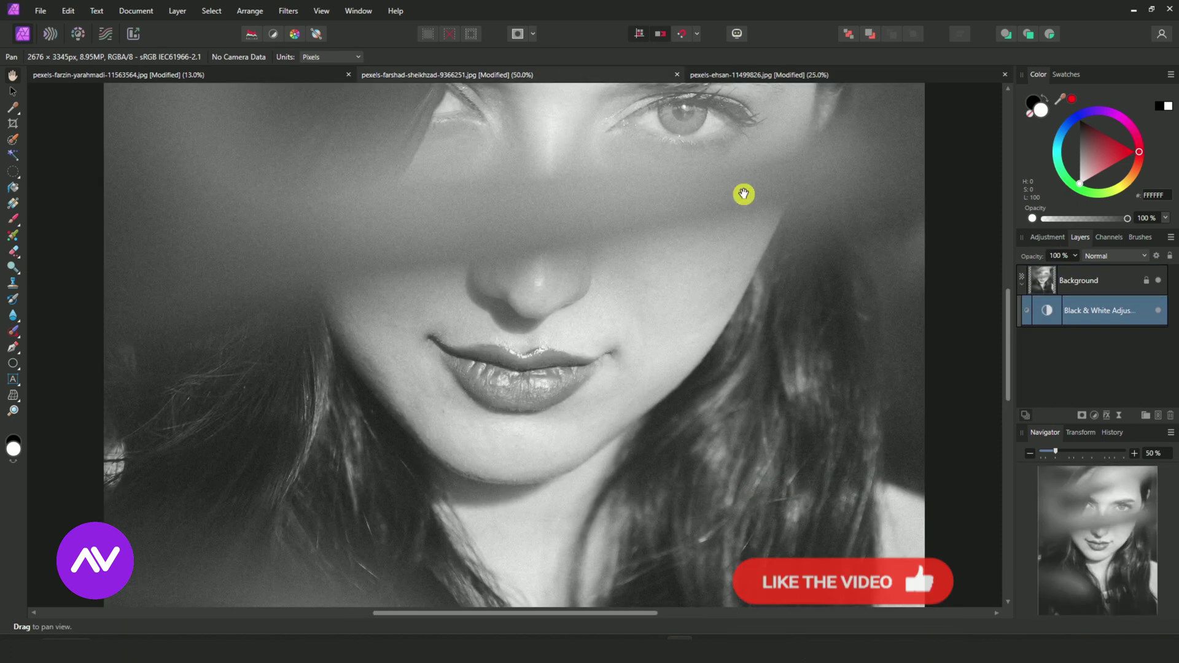
{"action": "scroll", "coordinate": [839, 211], "scroll_direction": "up", "scroll_amount": 2}
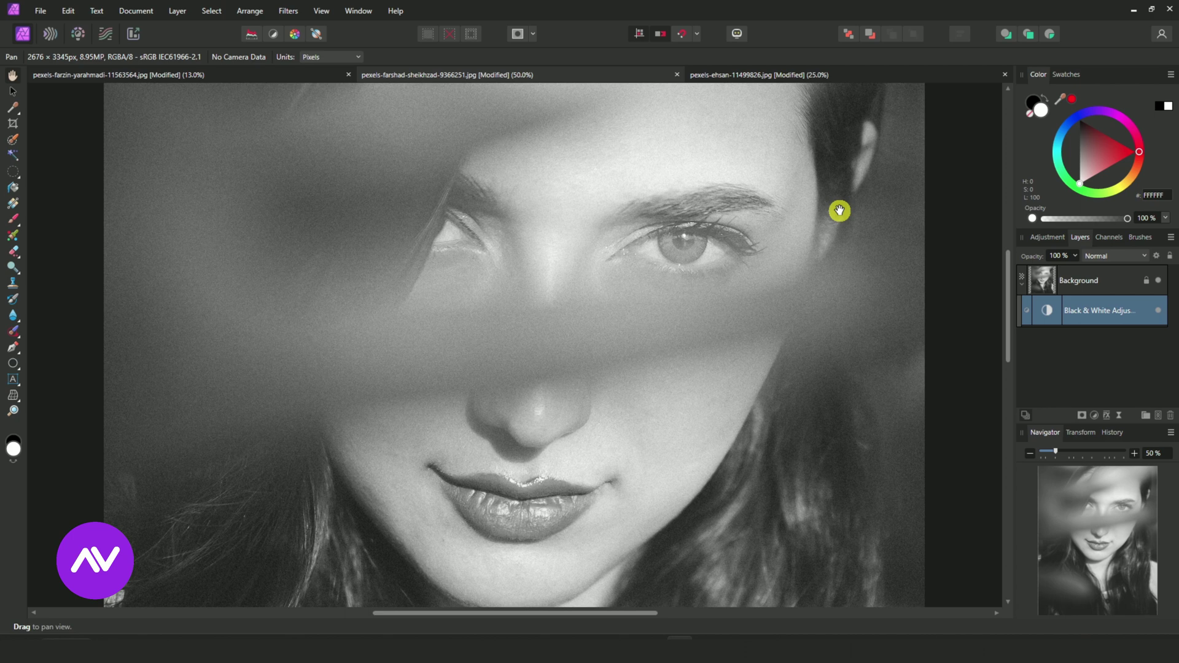
{"action": "left_click", "coordinate": [162, 75]}
{"action": "key", "text": "ctrl+0"}
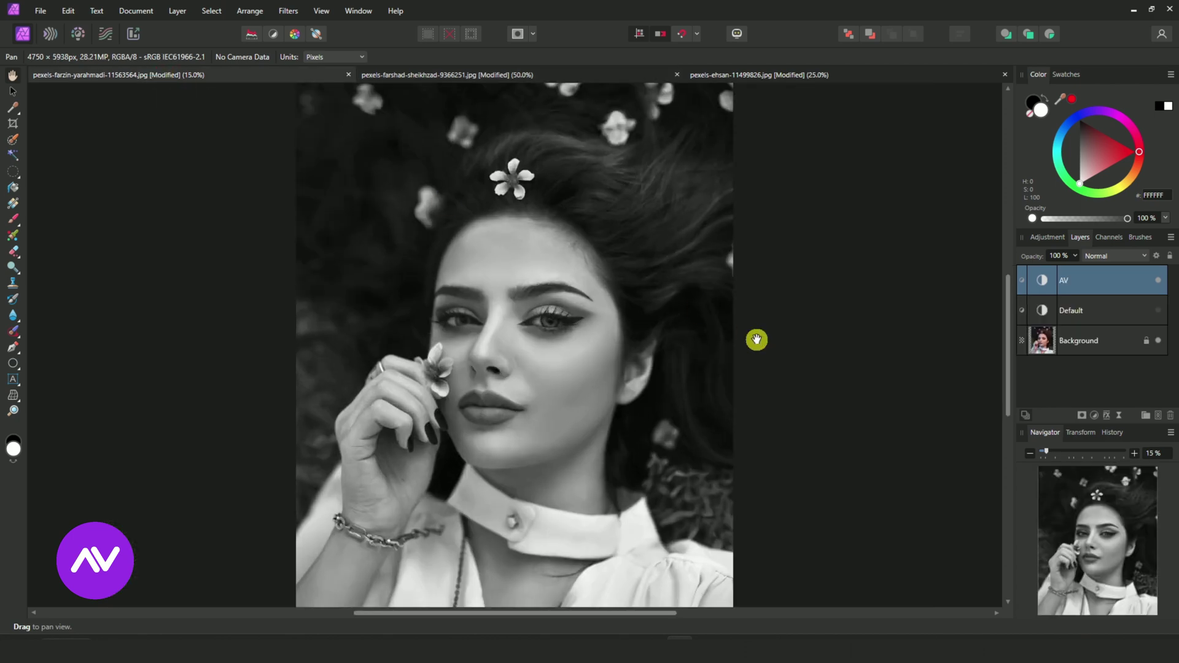